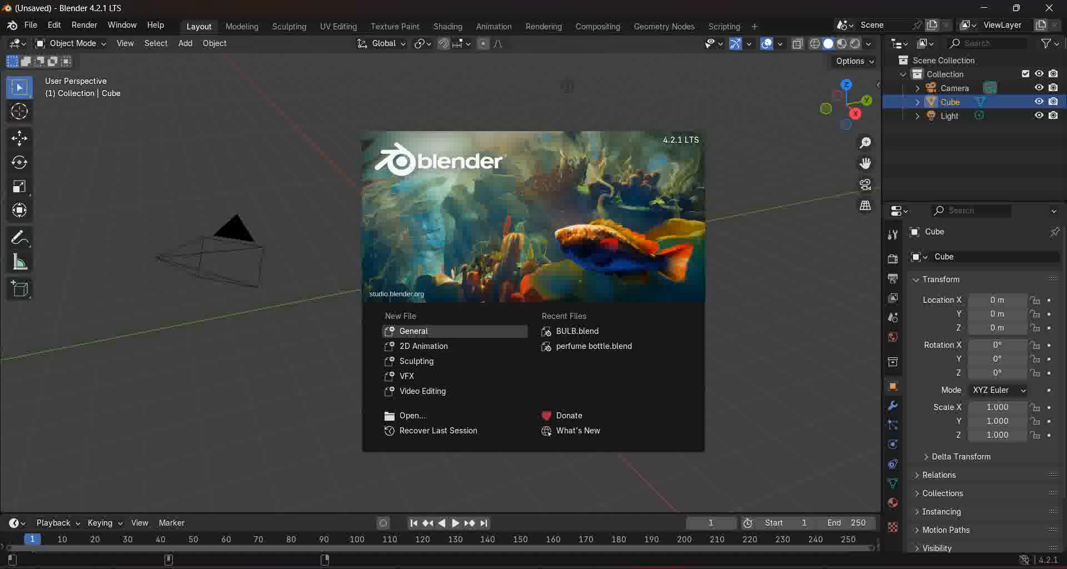
Start a new General file and replace the default cube with a UV sphere.
click(414, 332)
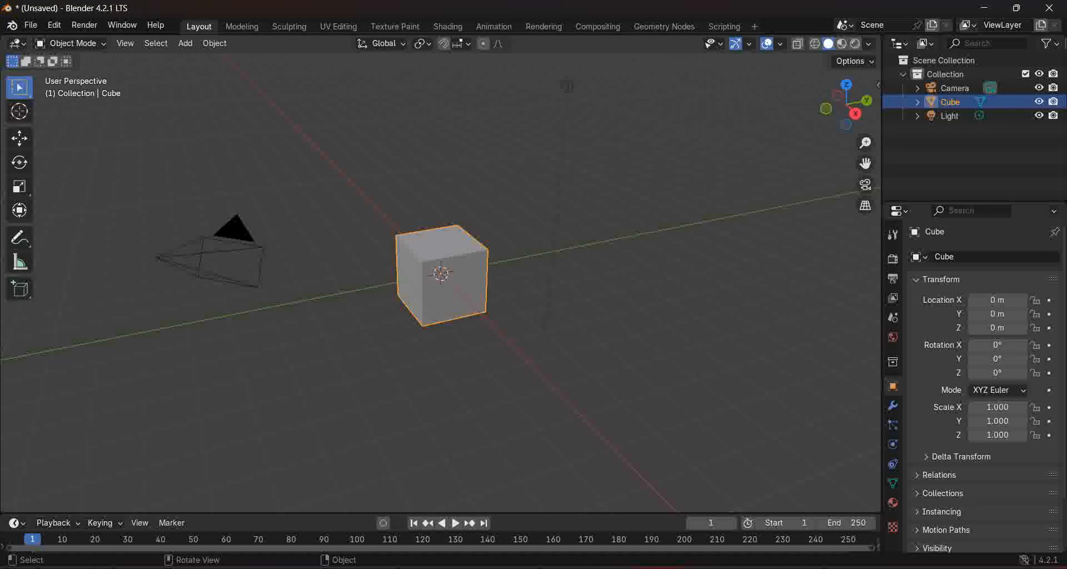
key(x)
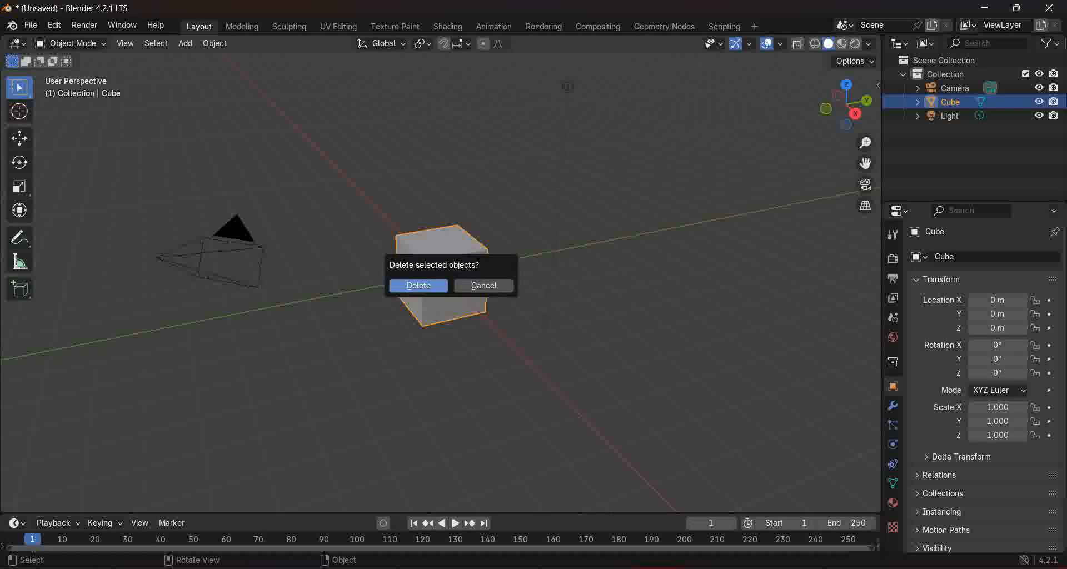
key(Return)
key(shift+a)
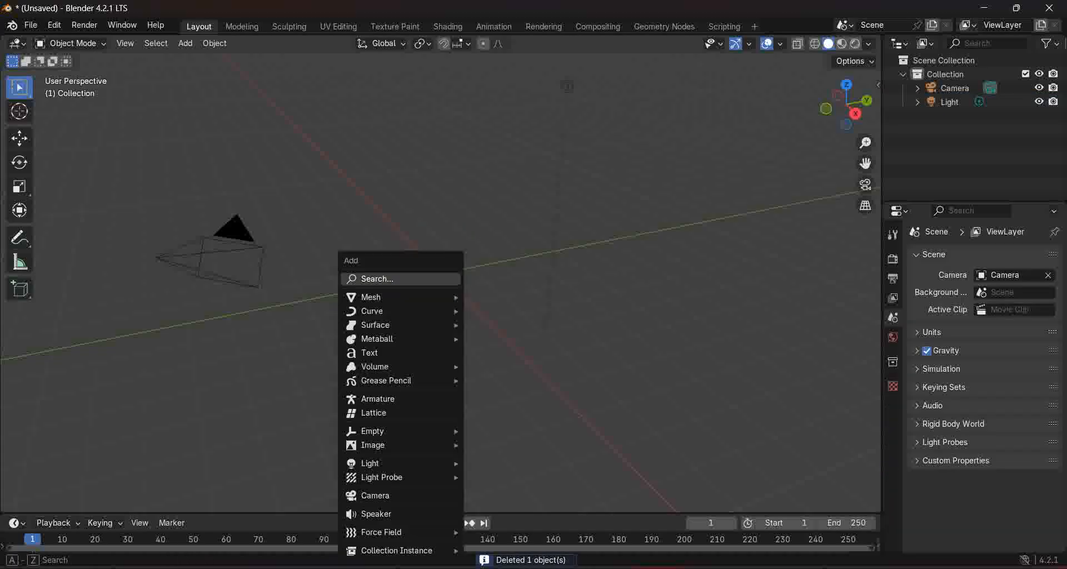
mouse_move(401, 297)
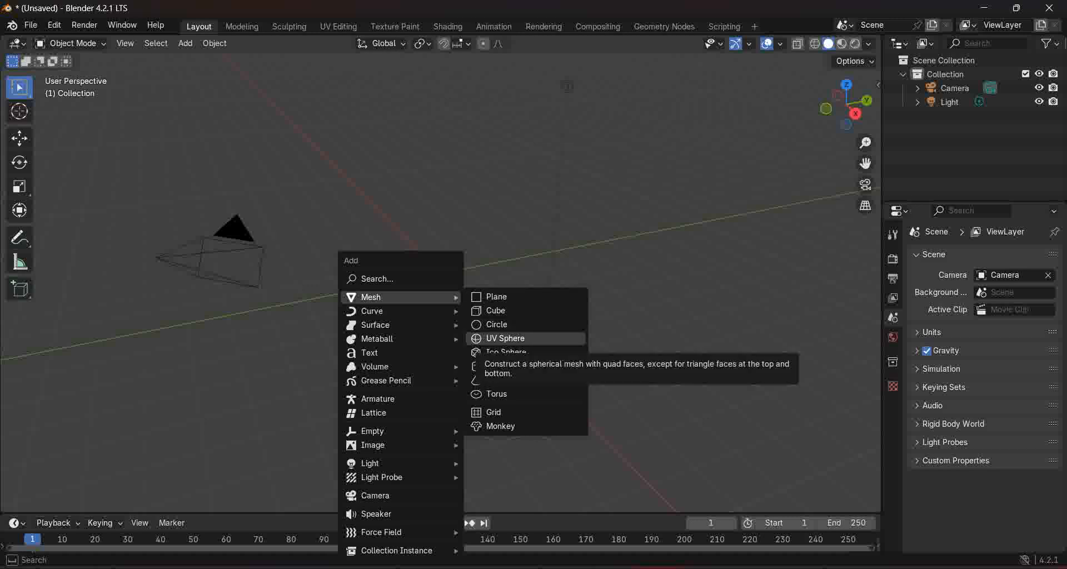
click(505, 338)
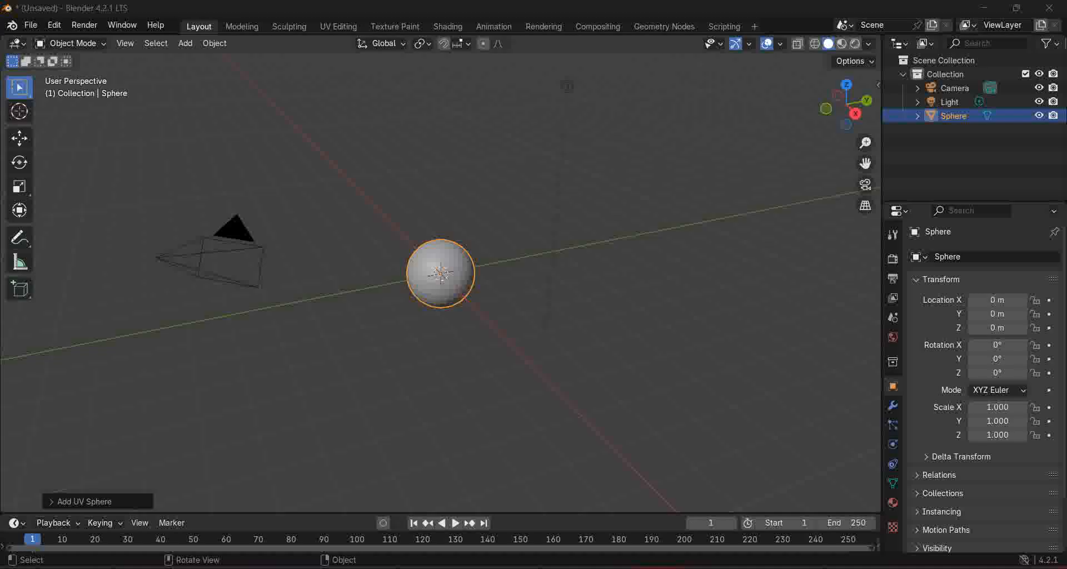
Scale the sphere up uniformly to about 3.33.
key(alt+a)
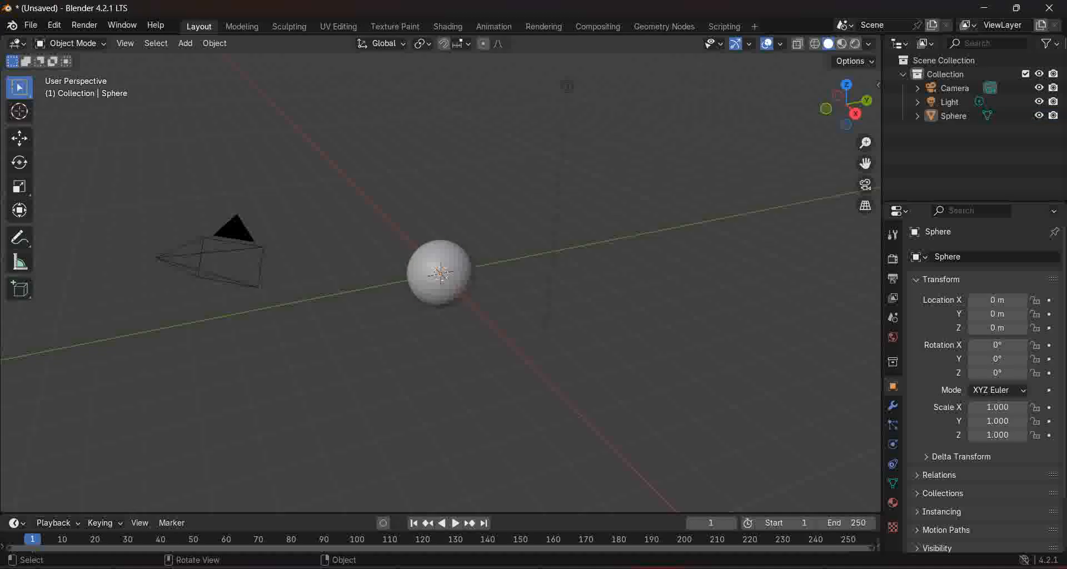
click(441, 273)
key(s)
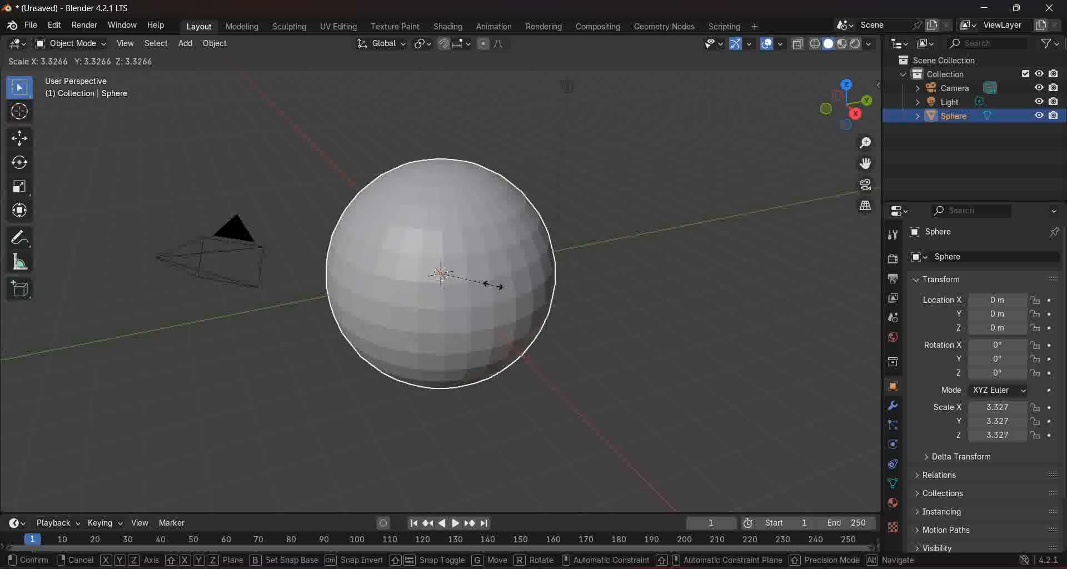
click(494, 285)
Move the sphere up along the Z axis by about 5.46 m and deselect it.
mouse_move(493, 285)
middle_down()
mouse_move(494, 233)
mouse_move(501, 280)
middle_up()
scroll(495, 234, down, 5)
key(g)
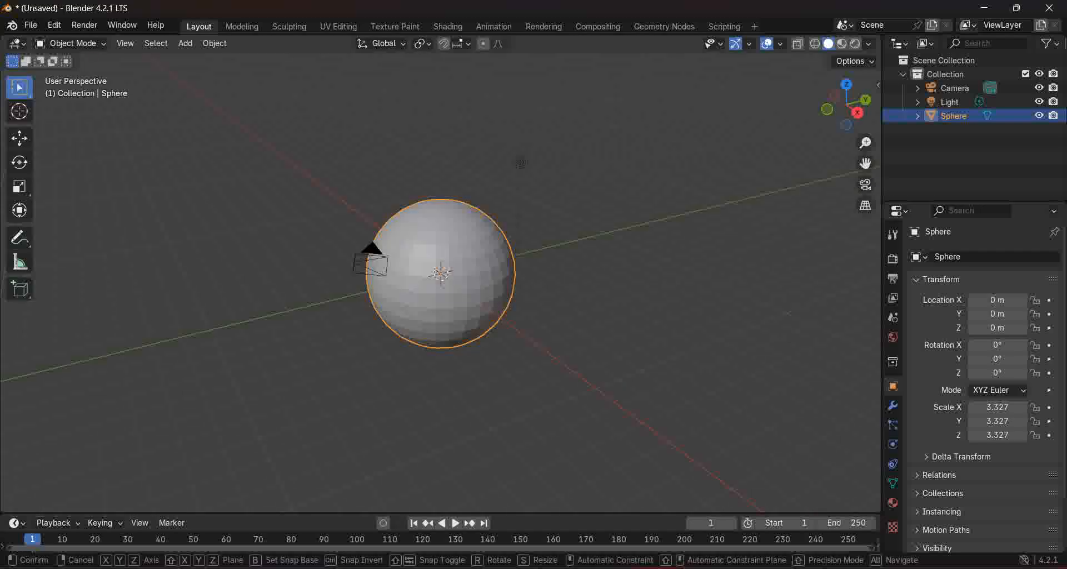
key(z)
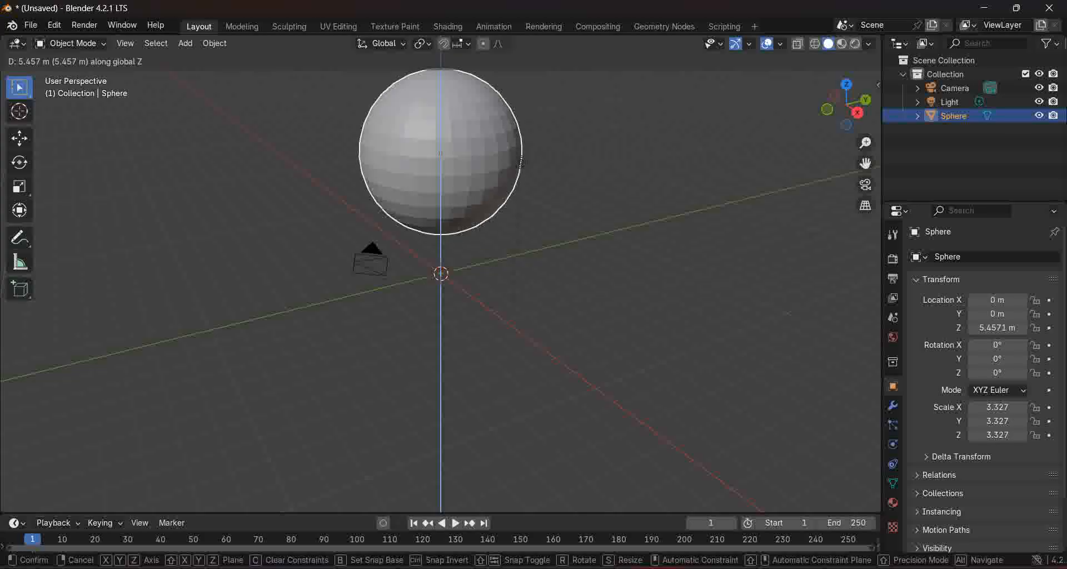
click(521, 162)
click(521, 162)
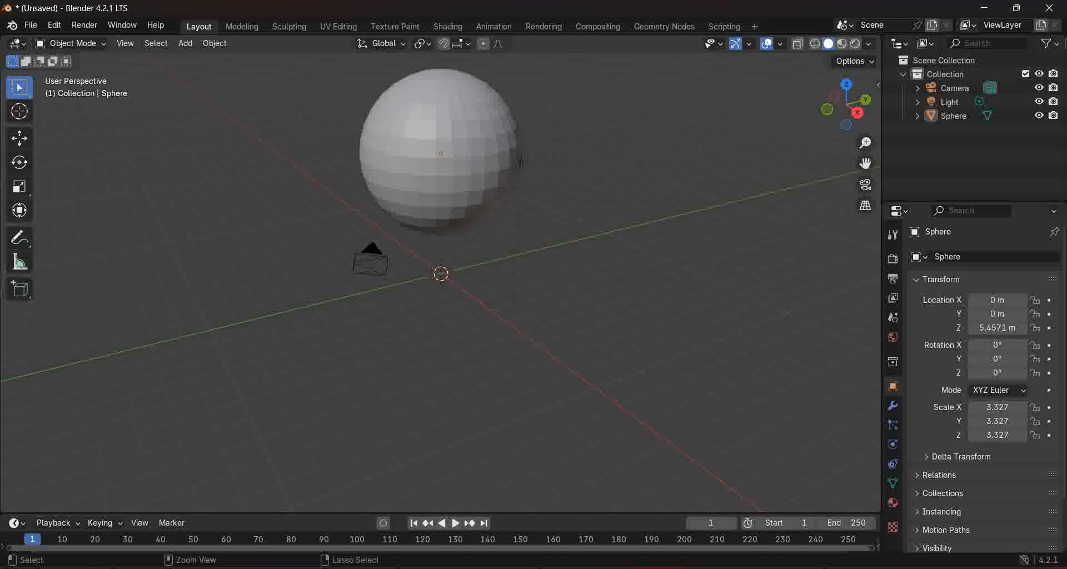
Add a cylinder mesh at the origin and scale it up uniformly to about 1.22.
key(shift+a)
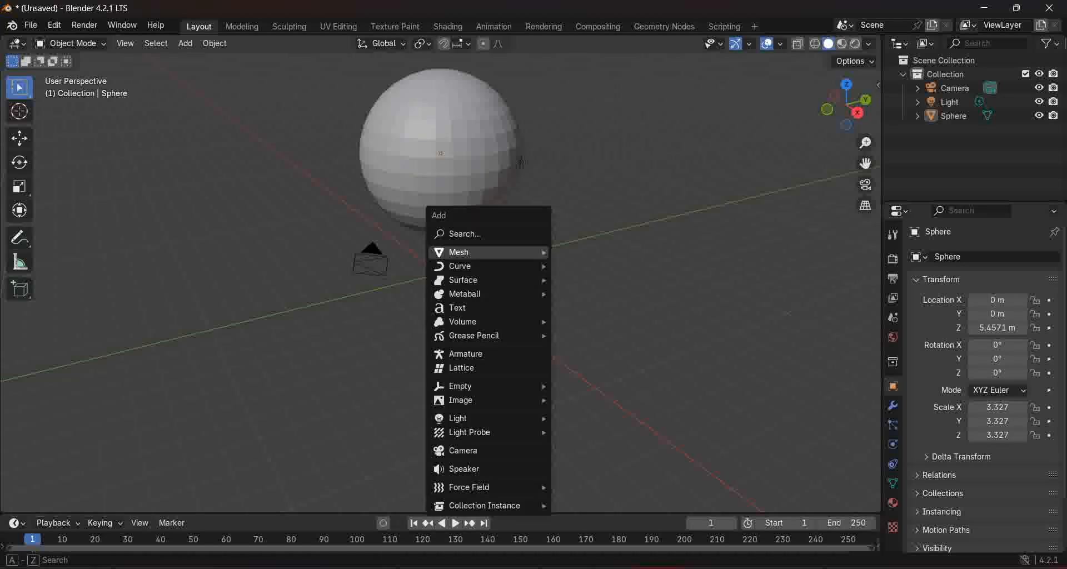
mouse_move(489, 251)
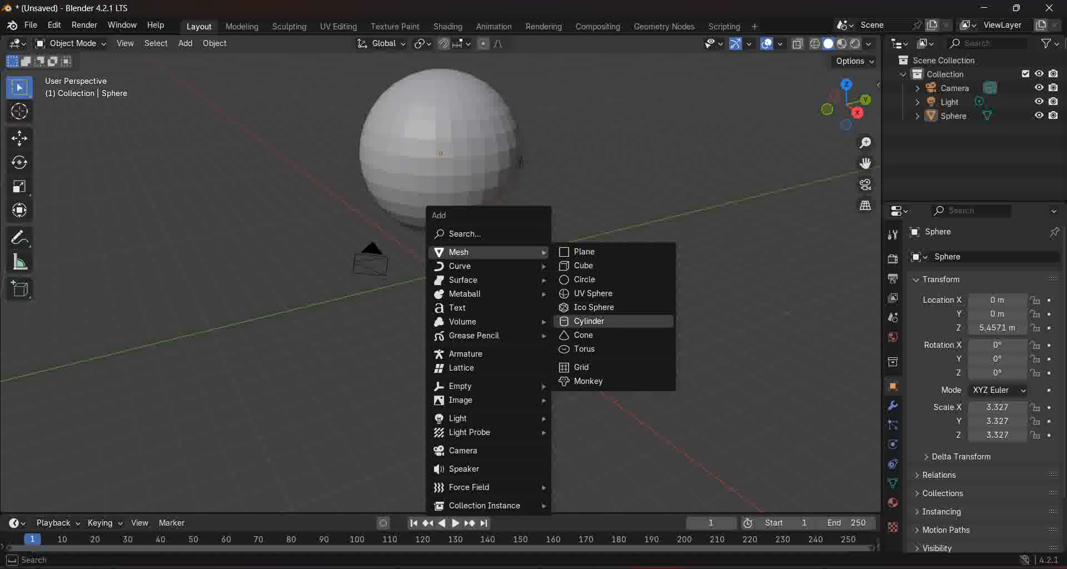
key(Return)
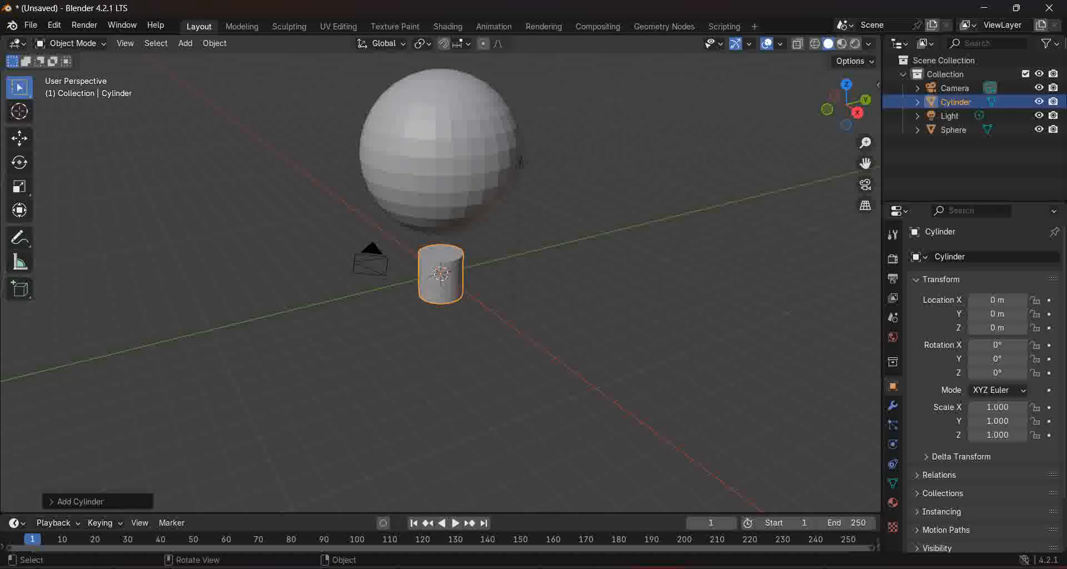
key(s)
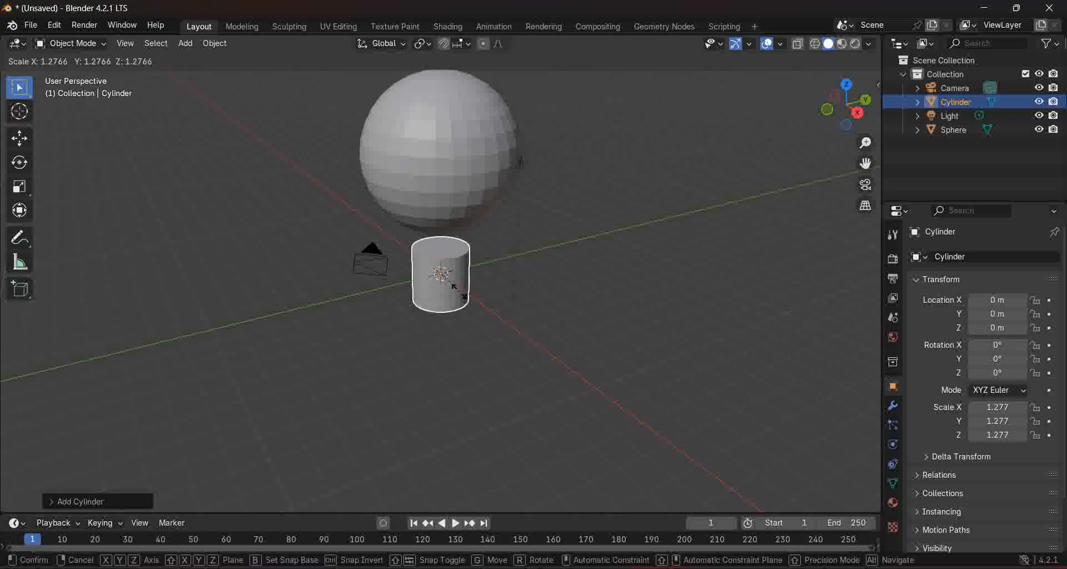
click(452, 284)
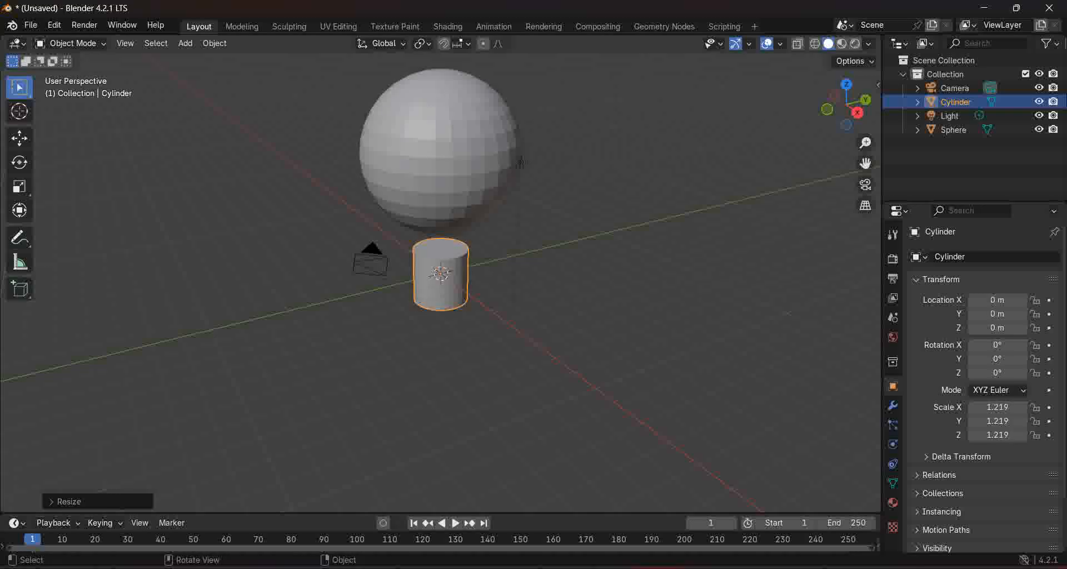
Move the cylinder up along the Z axis by about 1.82 m so it meets the sphere's underside.
key(g)
key(z)
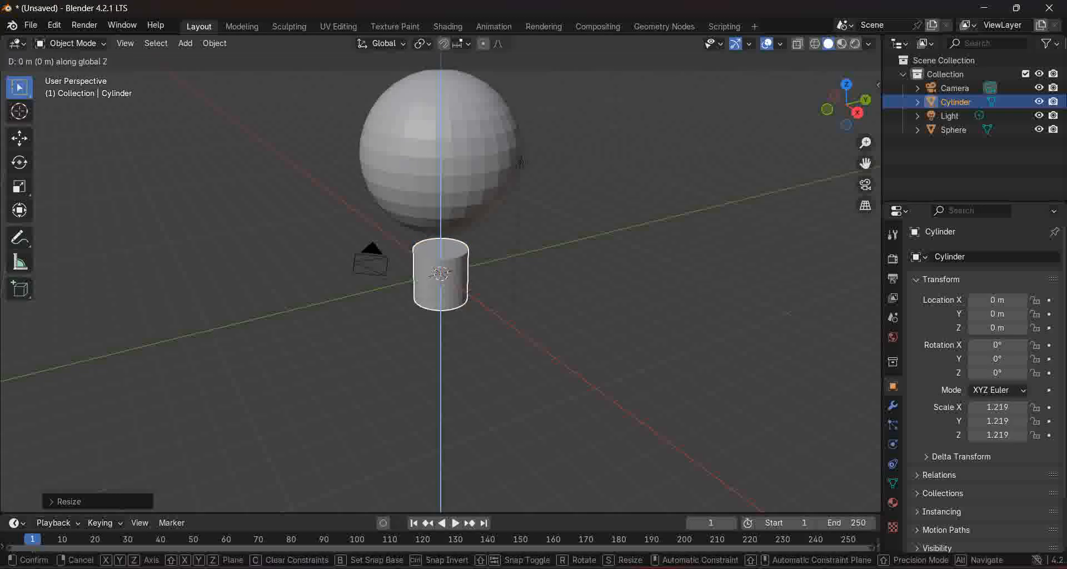
click(454, 246)
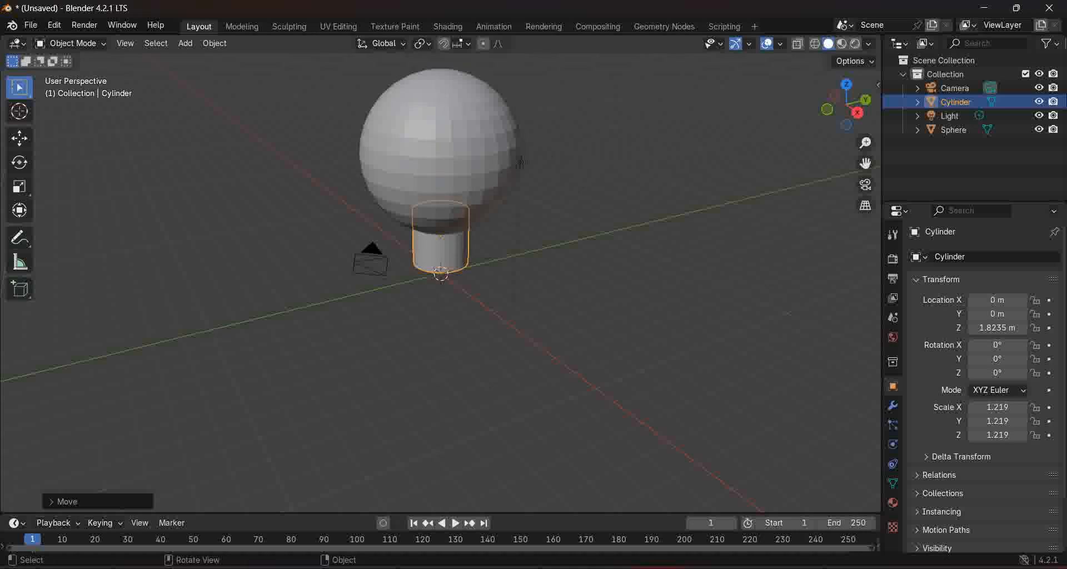
Scale the sphere down uniformly to a scale of about 2.97.
key(alt+a)
click(521, 161)
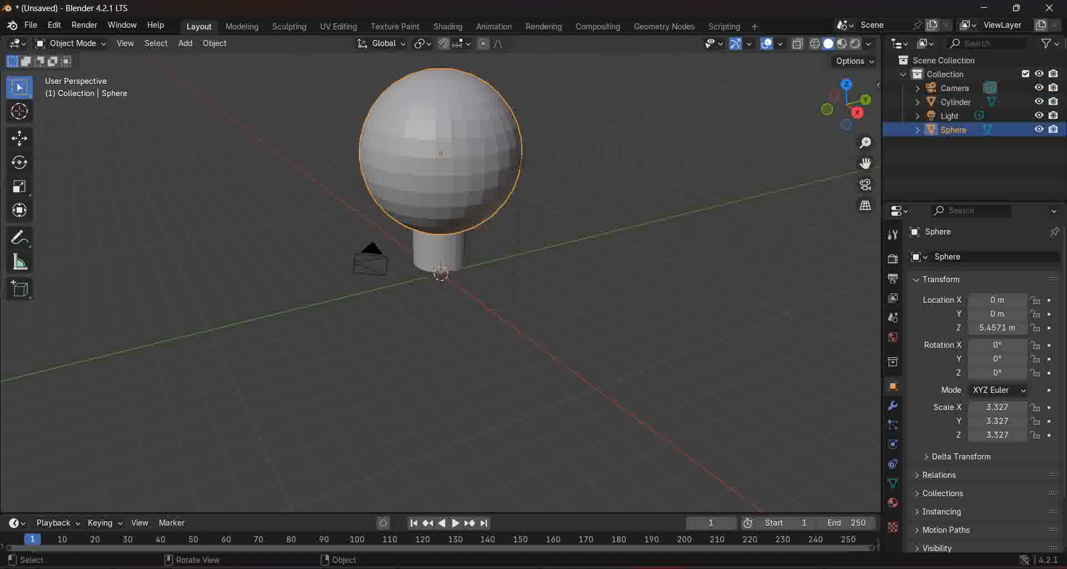
key(s)
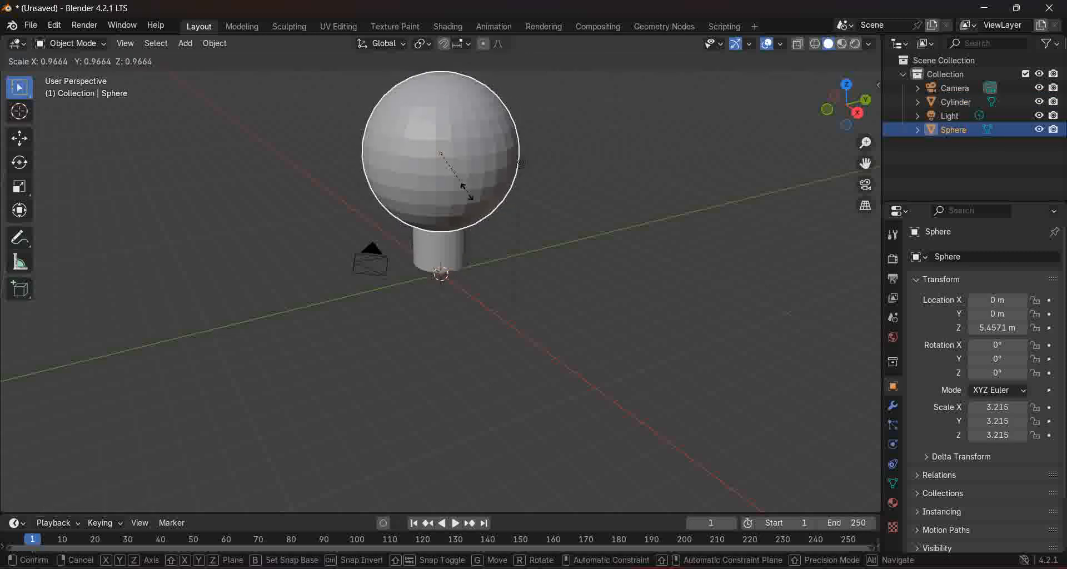
click(459, 191)
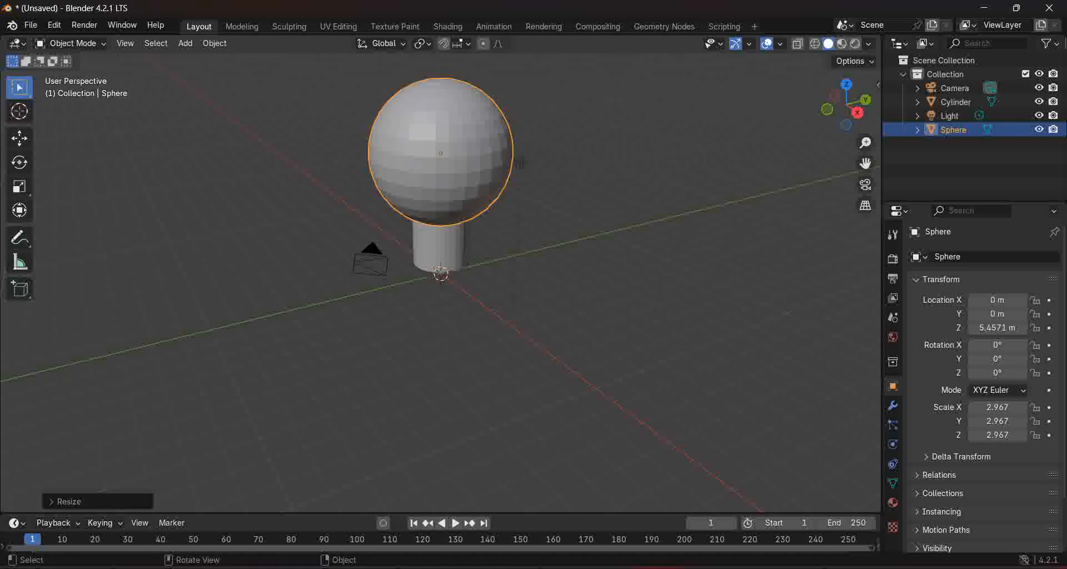
Examine how the sphere and cylinder line up from the top, front and side views.
middle_drag(521, 161, 646, 167)
key(KP_7)
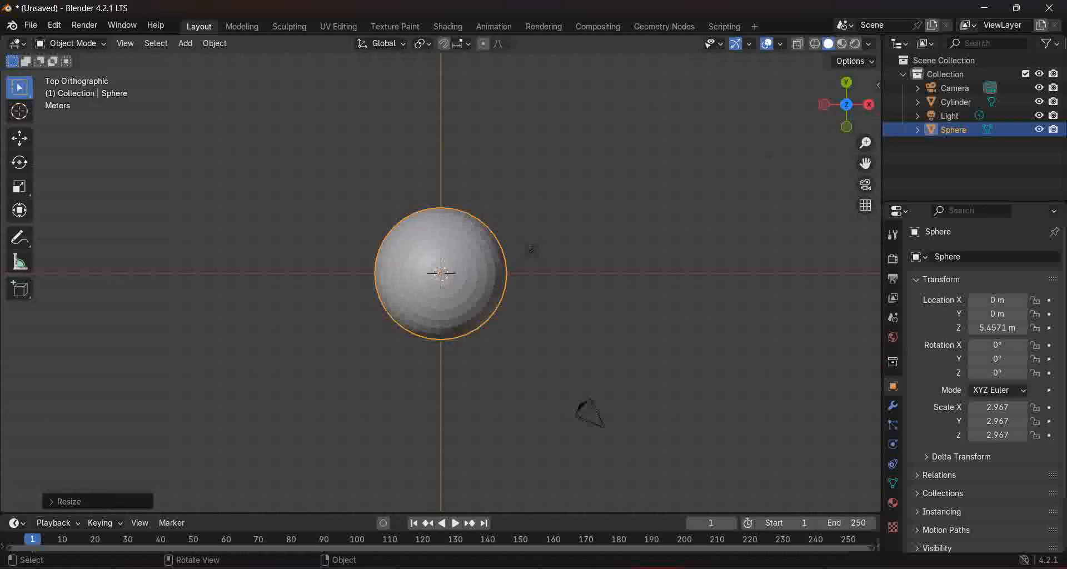
key(KP_1)
key(KP_3)
key(ctrl+KP_3)
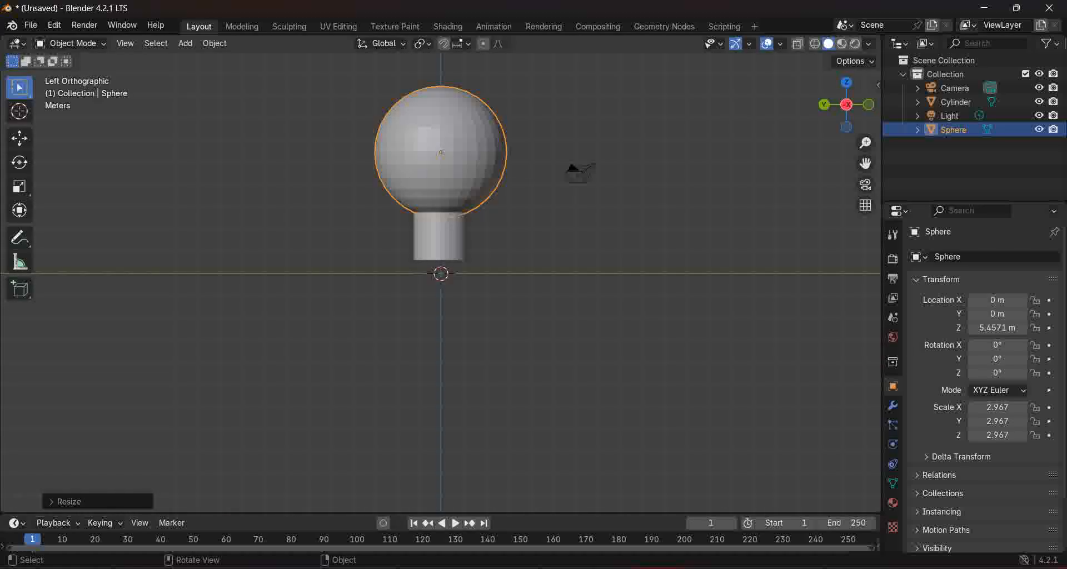
key(KP_1)
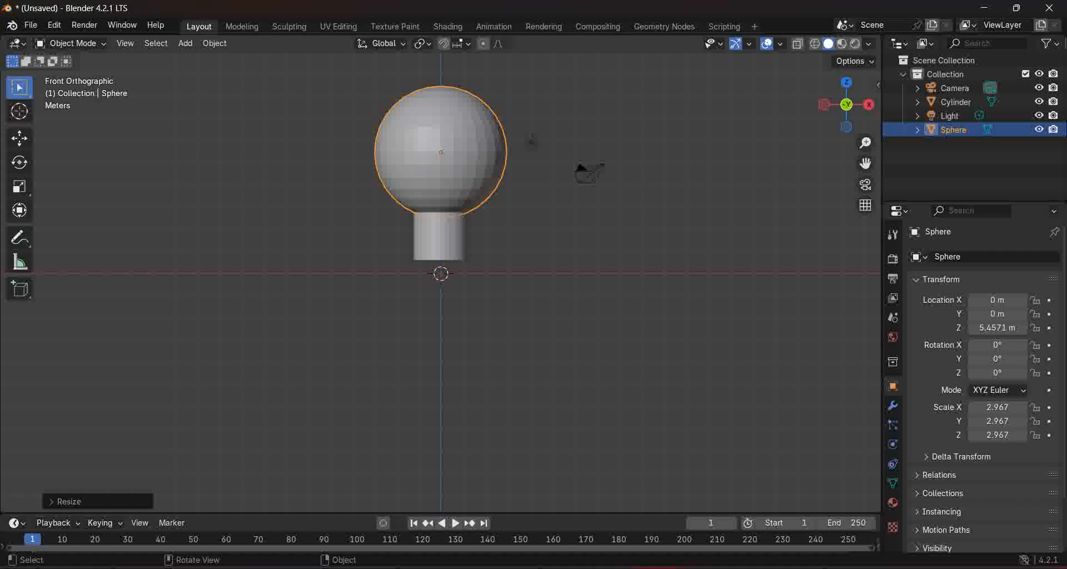
right_click(500, 224)
middle_drag(556, 250, 806, 259)
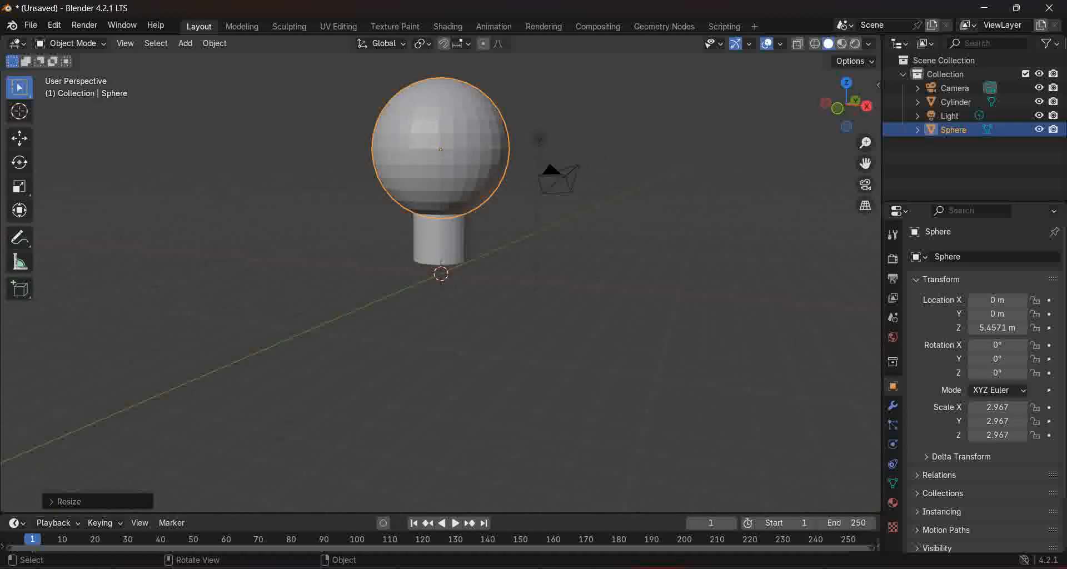
Raise the cylinder along the Z axis to about 2.22 m, further into the sphere, and deselect it.
click(441, 240)
key(KP_7)
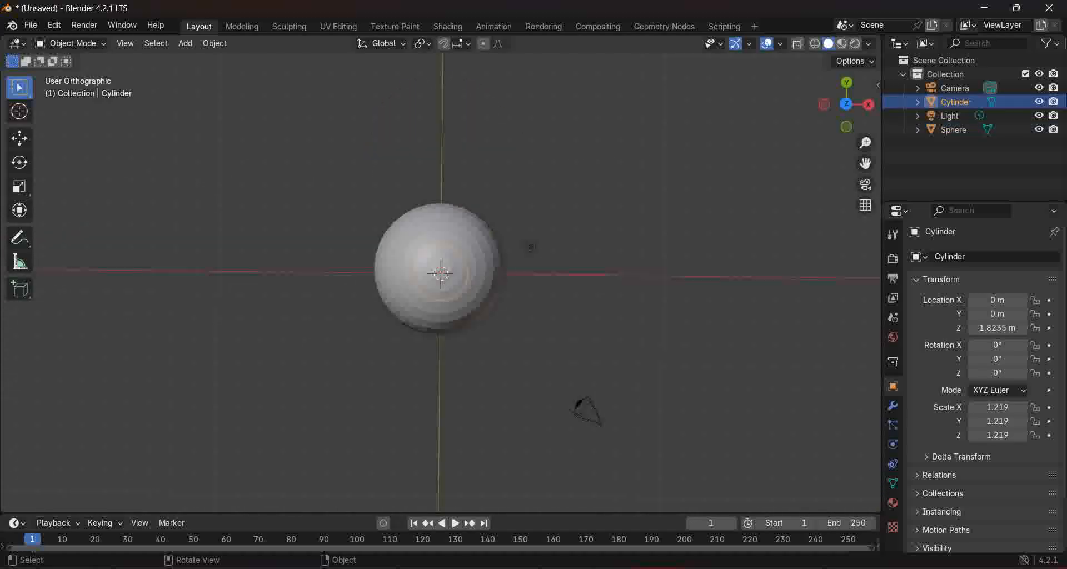
key(KP_1)
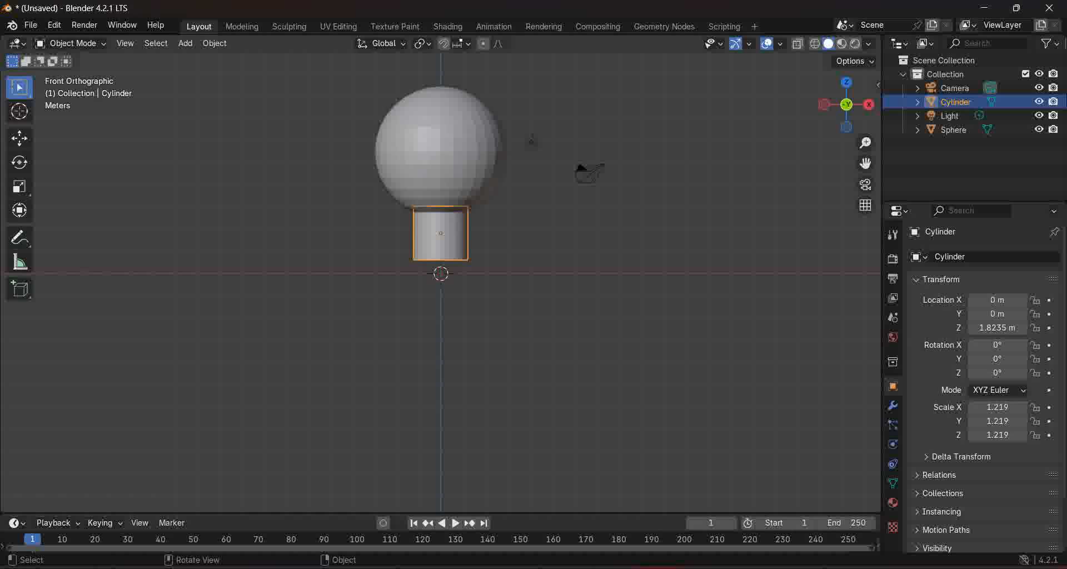
key(KP_3)
key(ctrl+KP_3)
key(KP_1)
key(g)
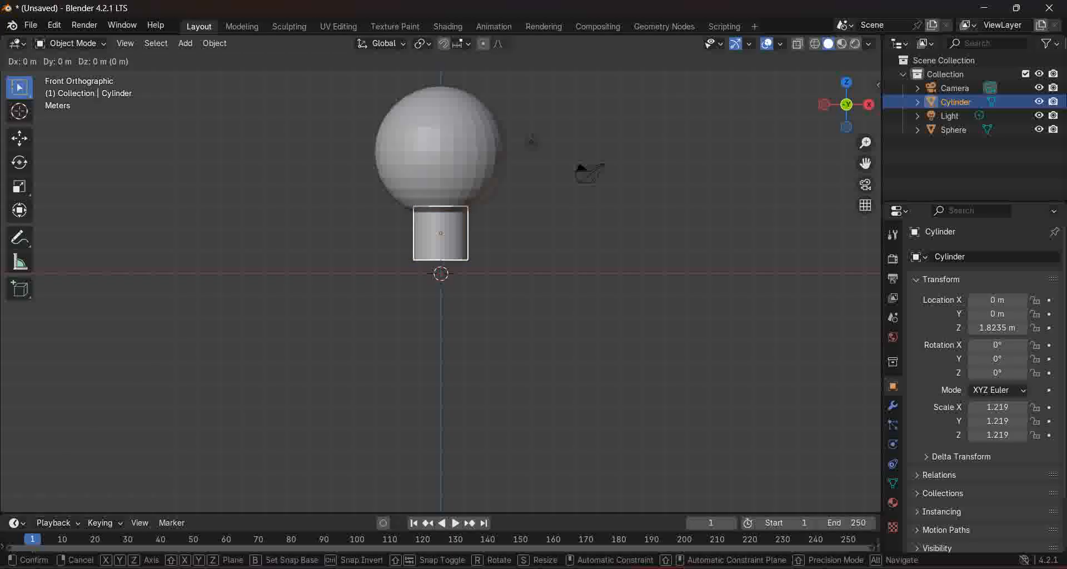
key(z)
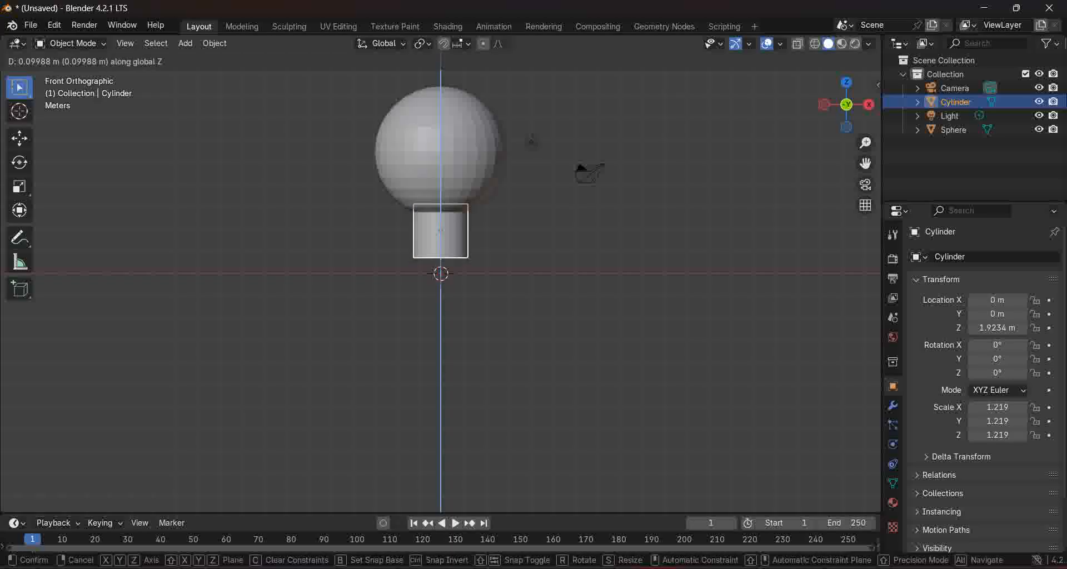
key(Return)
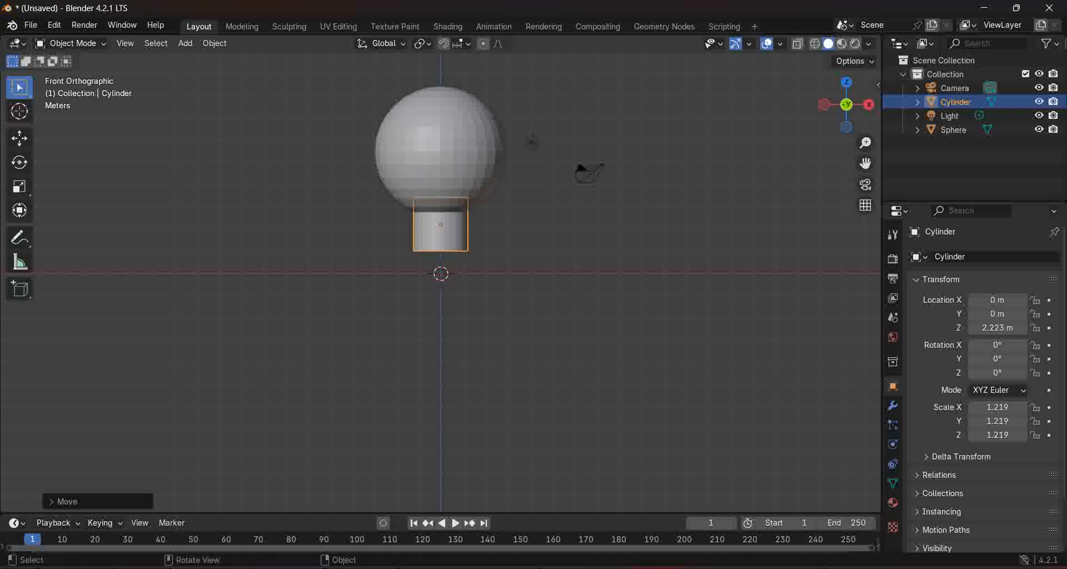
key(alt+a)
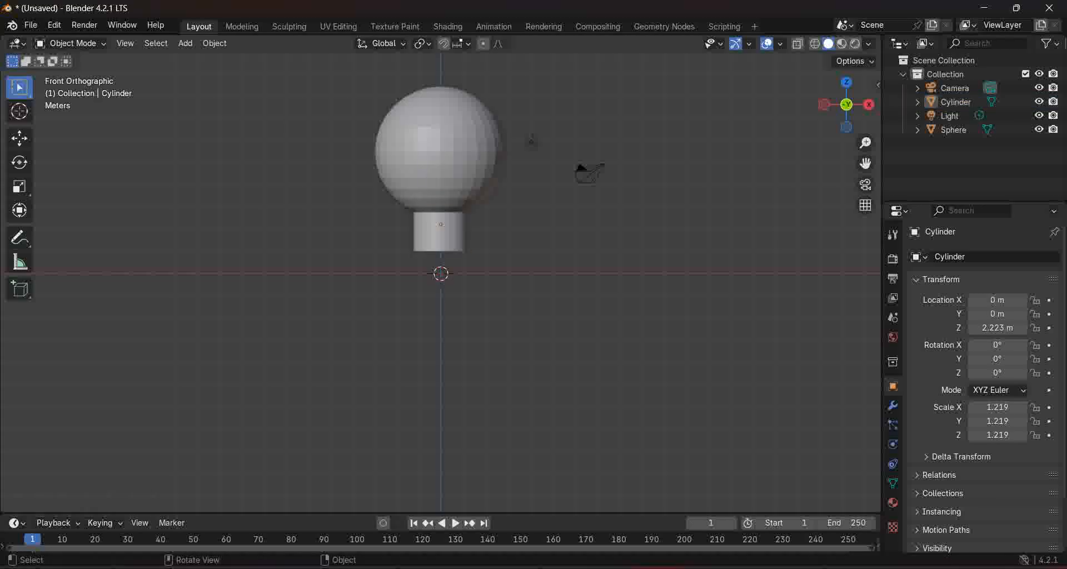
Add a second cylinder mesh at the world origin, below the sphere and the first cylinder.
key(shift+a)
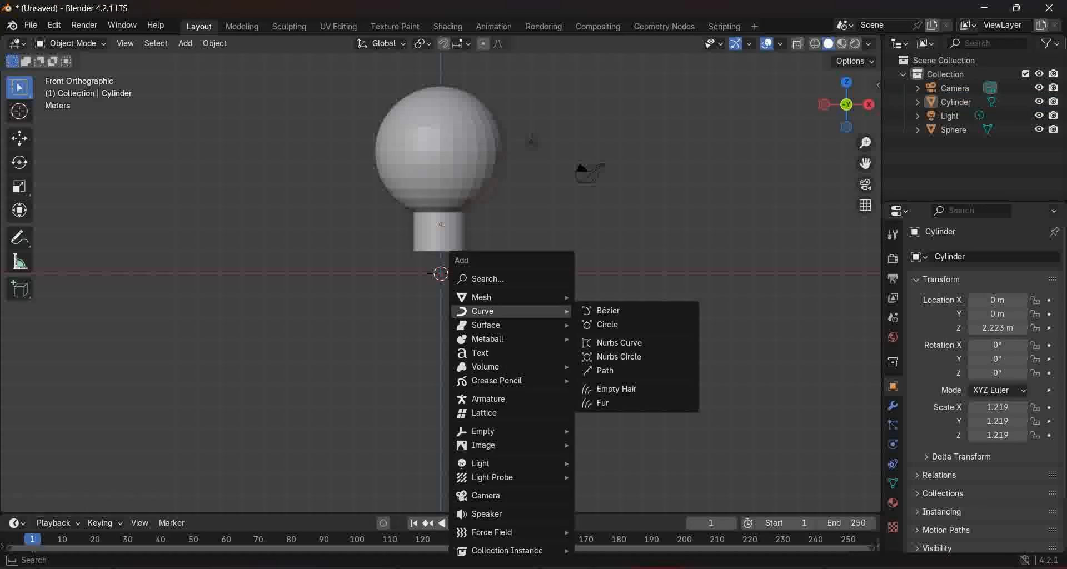
mouse_move(501, 339)
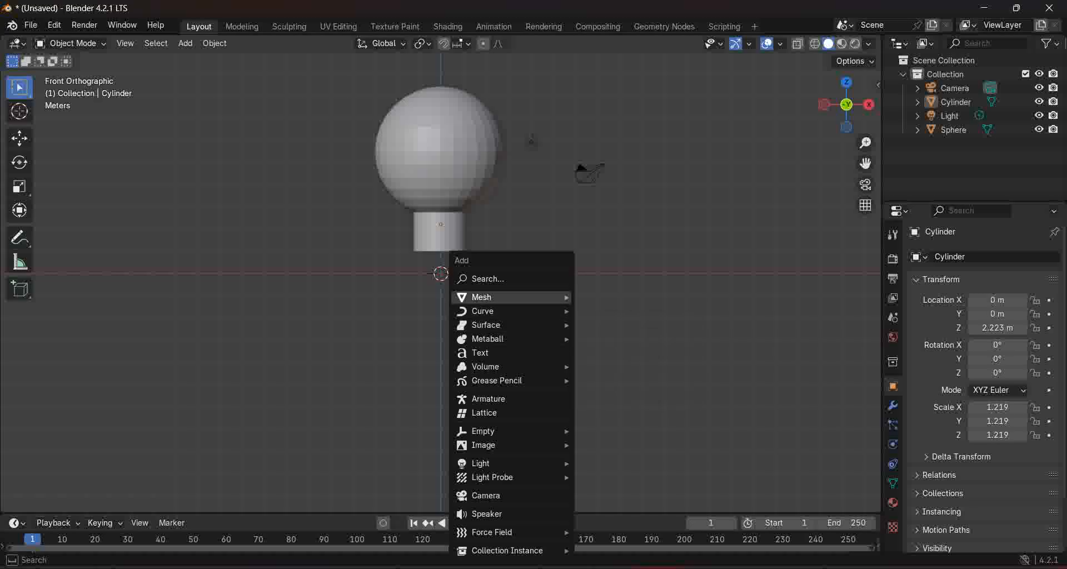
mouse_move(489, 297)
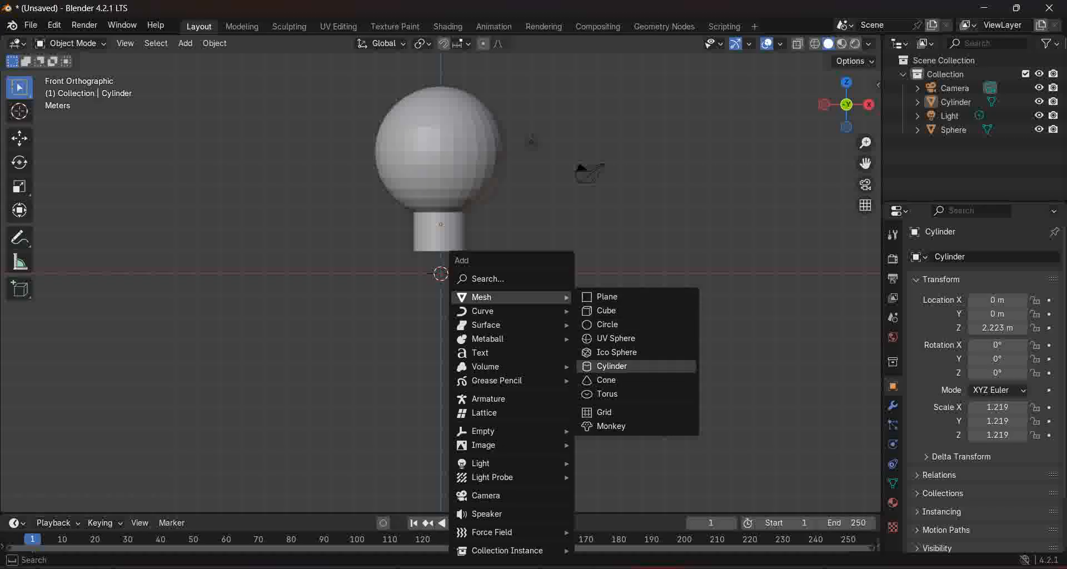
click(611, 365)
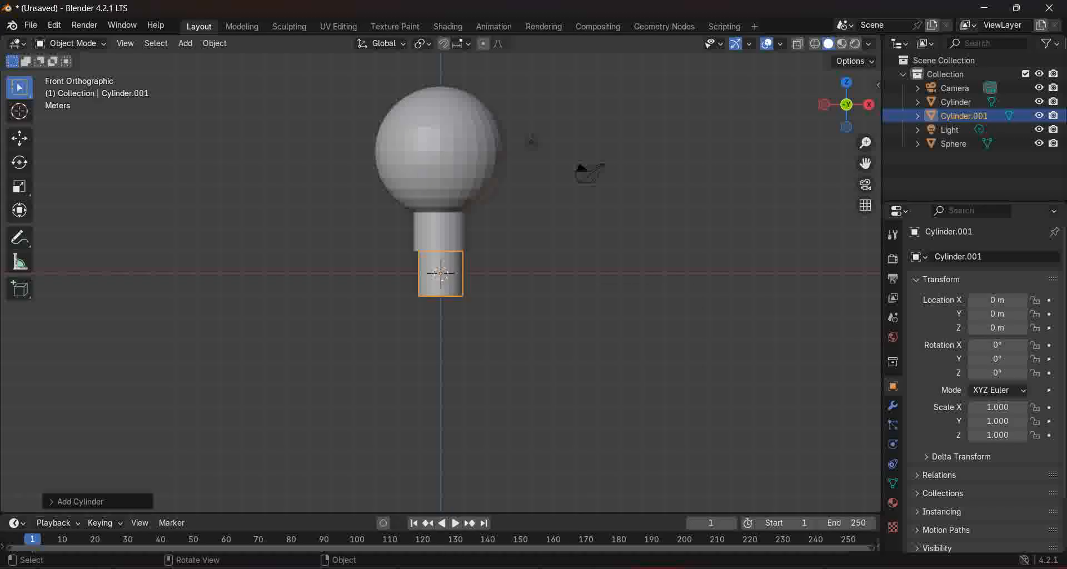
key(s)
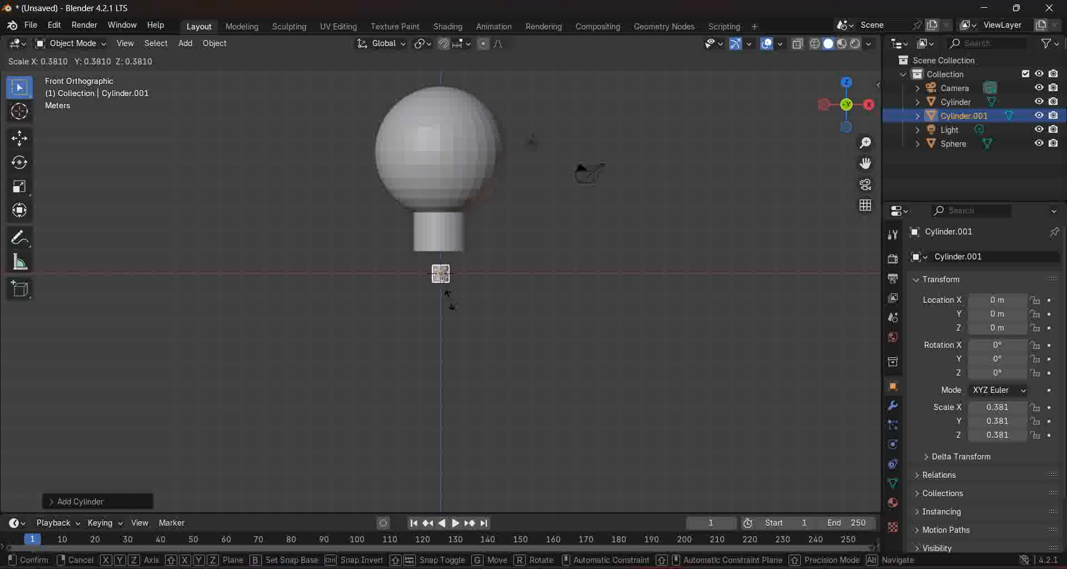
key(z)
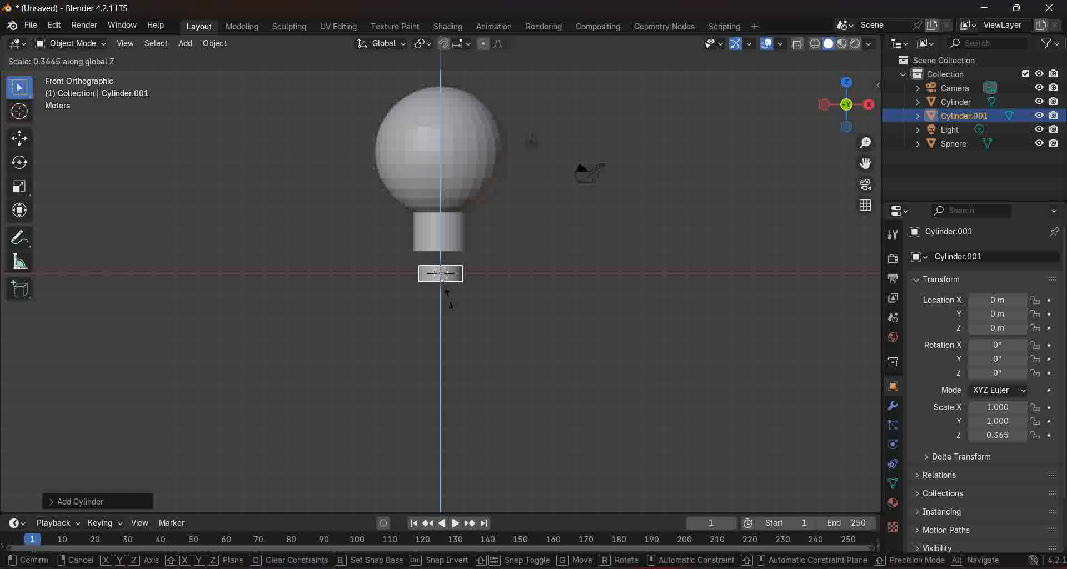
key(x)
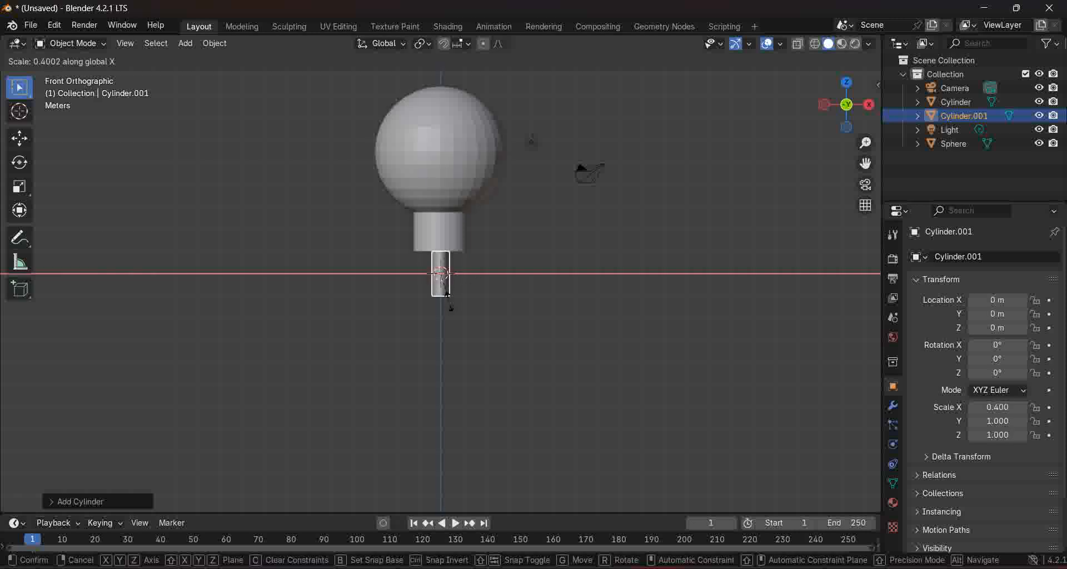
Lower the new cylinder along the Z axis to about -0.62 m, clear of the first cylinder.
key(g)
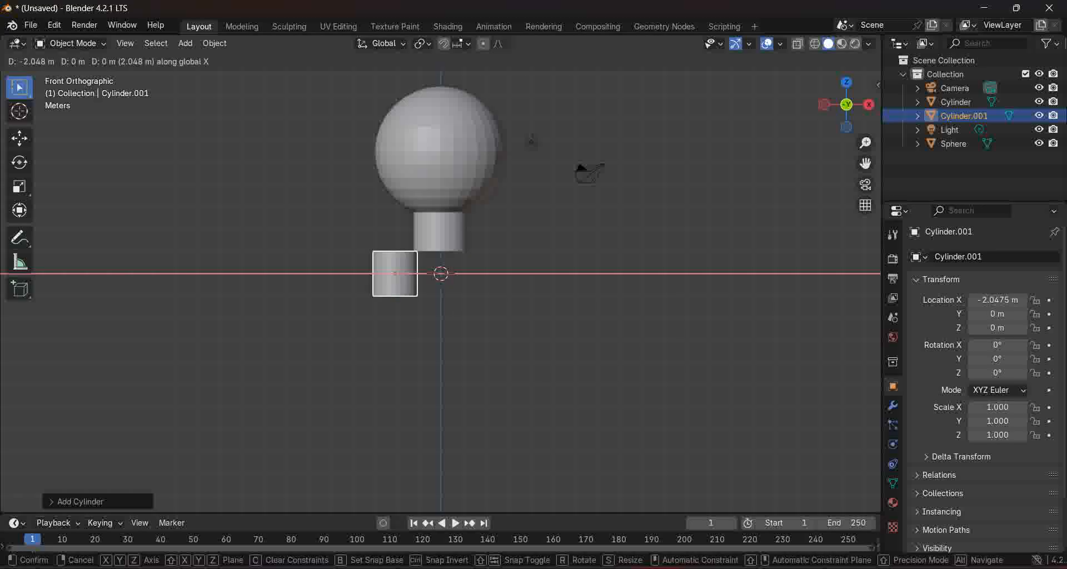
key(z)
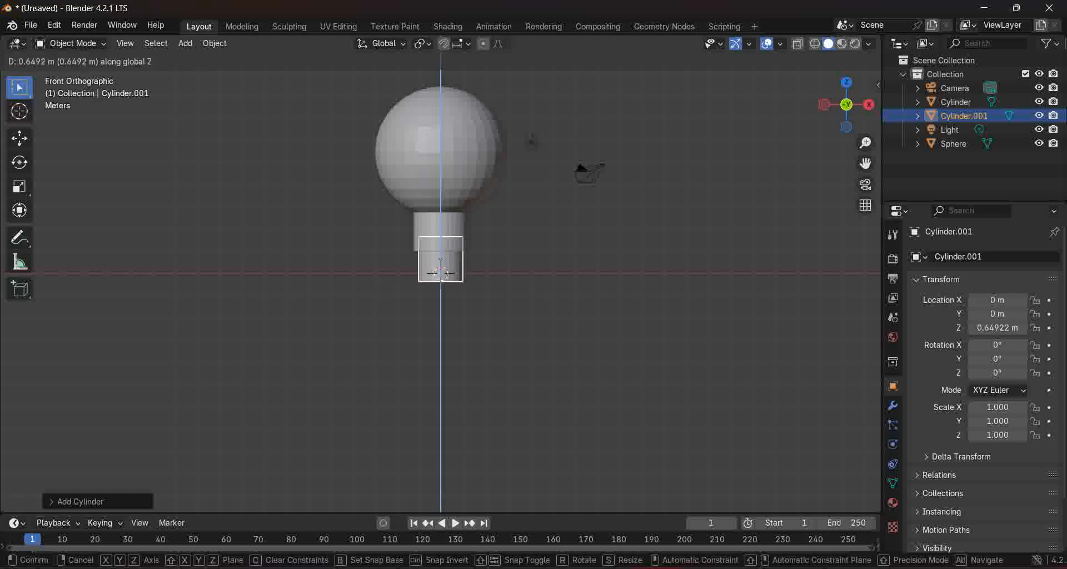
key(Return)
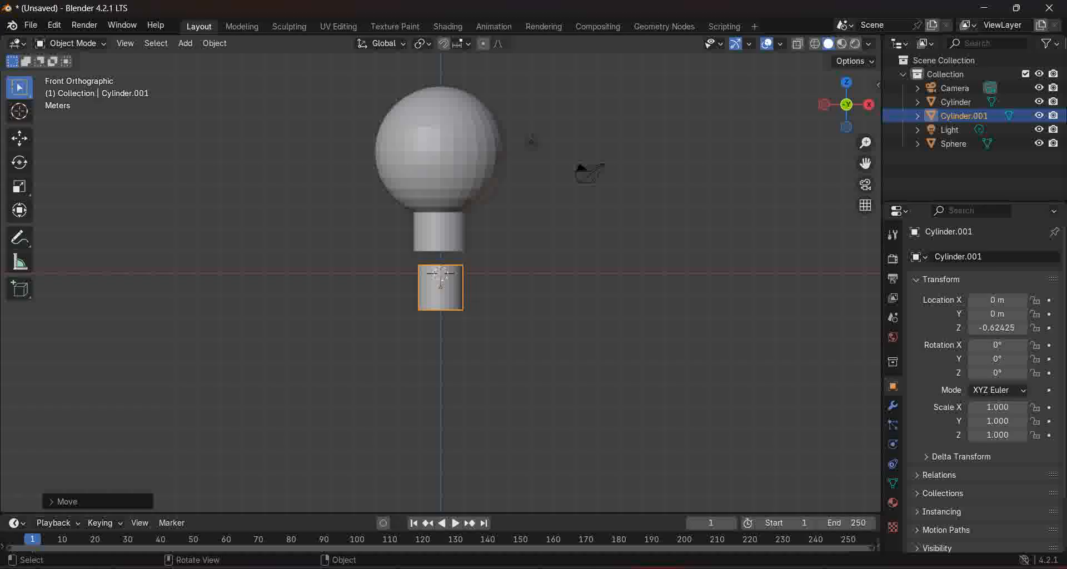
Scale the new cylinder down uniformly to about 0.281 and stretch it along Z to a scale of about 0.588.
key(s)
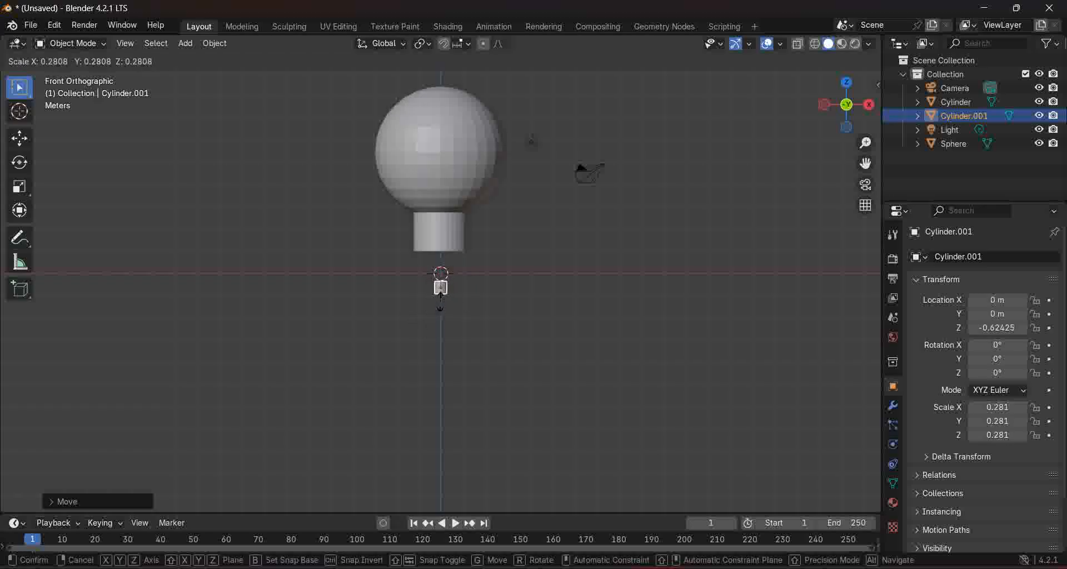
click(441, 310)
key(g)
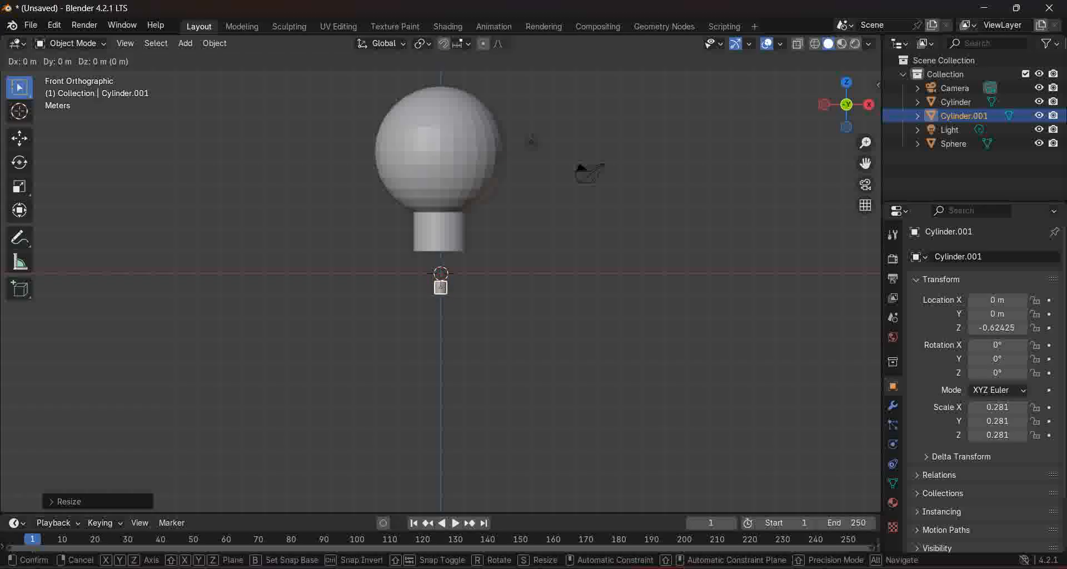
key(s)
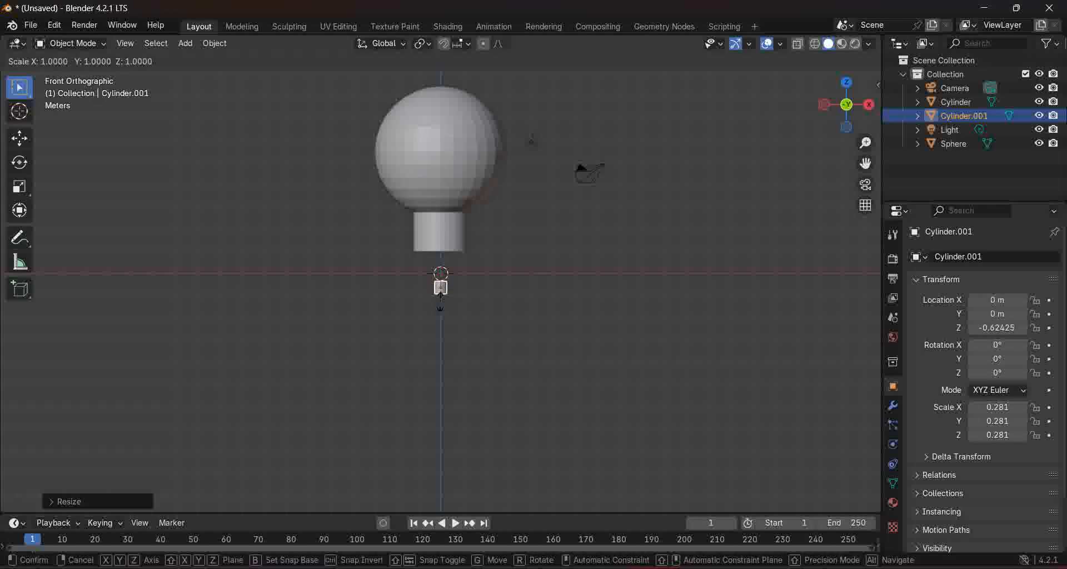
key(z)
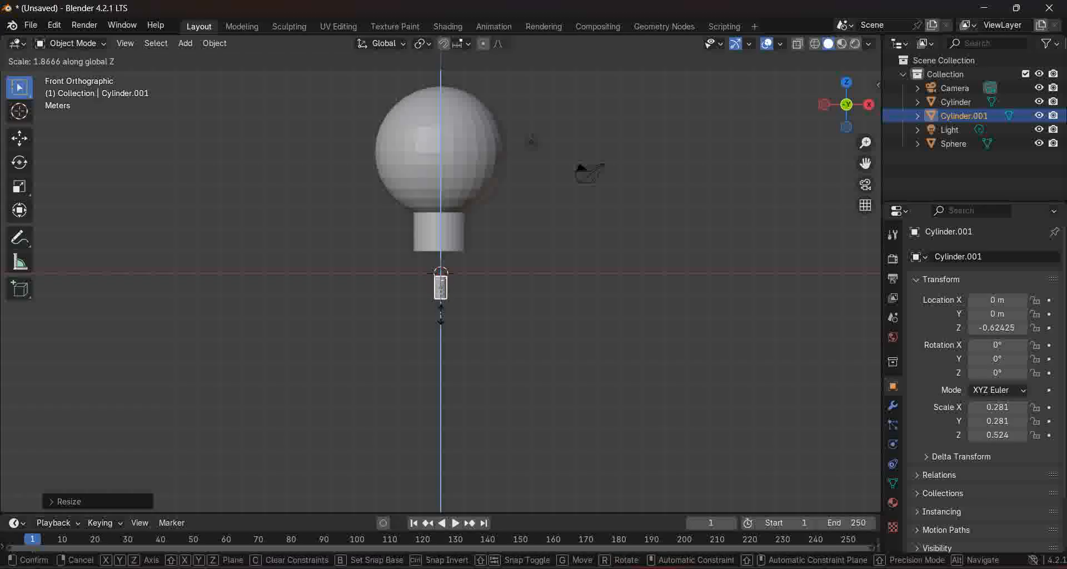
click(441, 323)
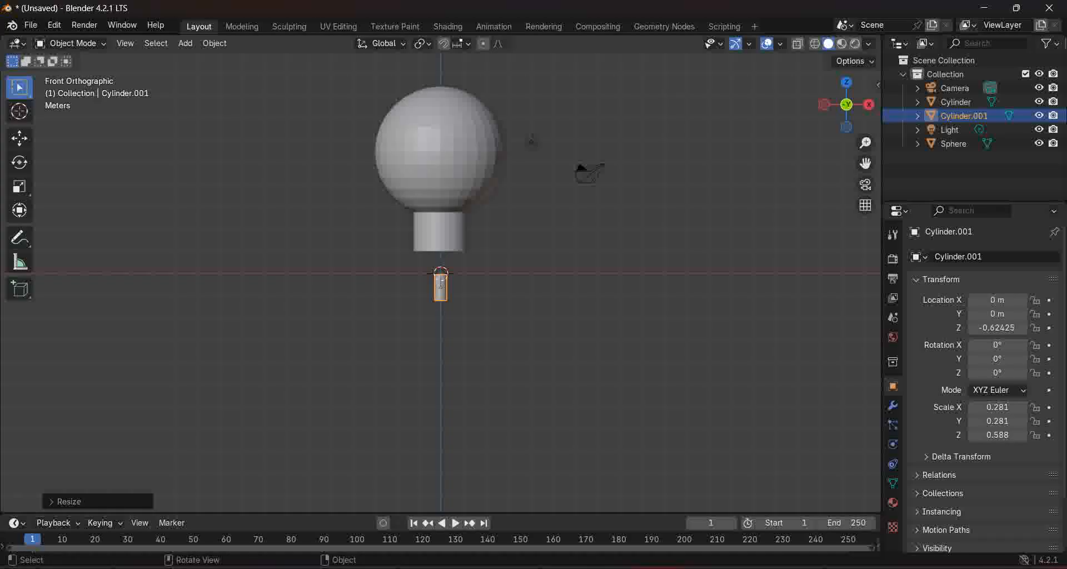
Try to rotate the small cylinder freely, about the X axis and about the Y axis in the front view.
key(r)
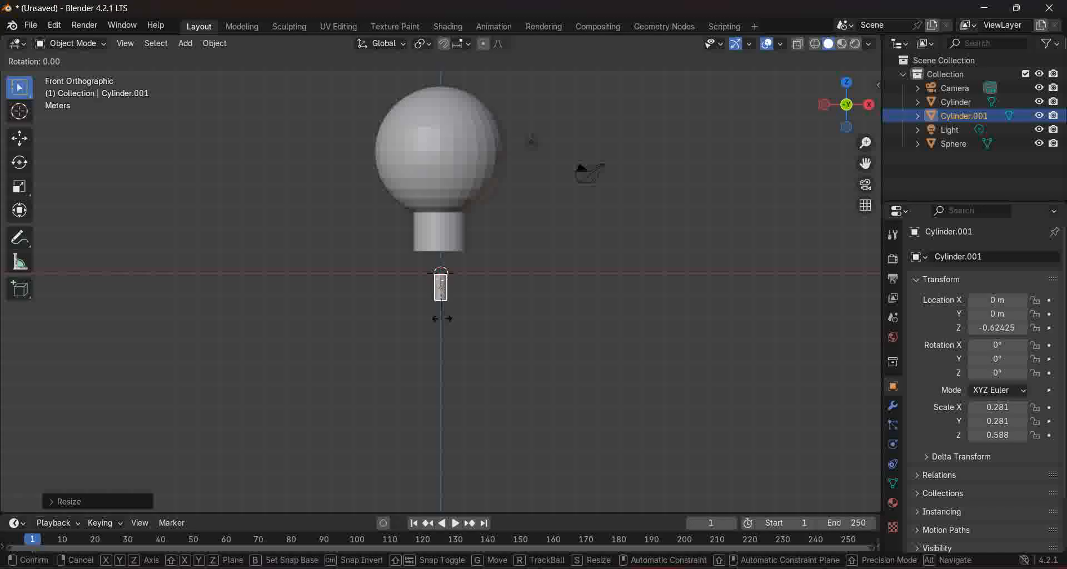
click(442, 318)
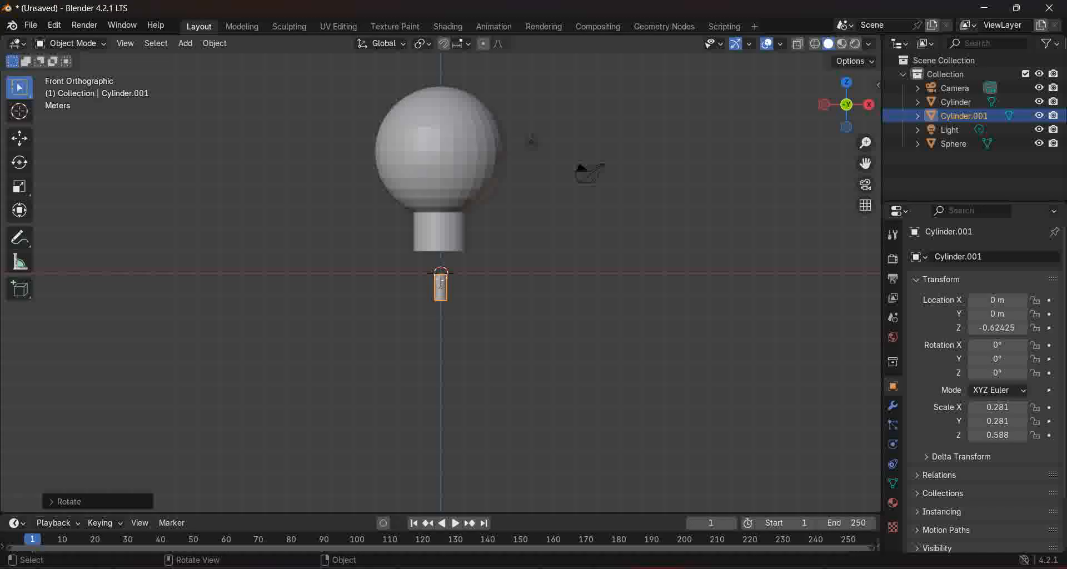
key(r)
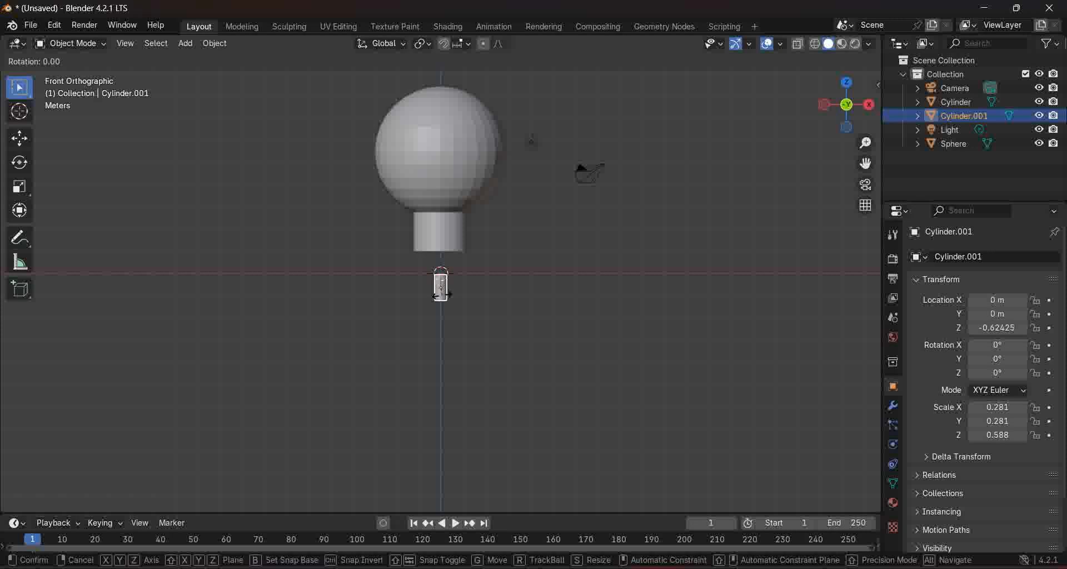
key(x)
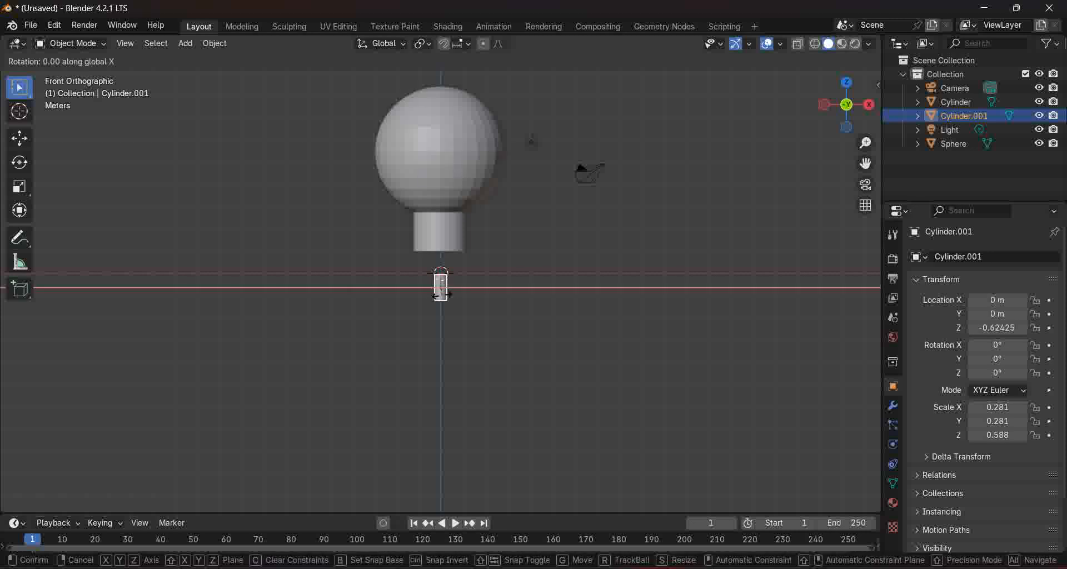
click(442, 295)
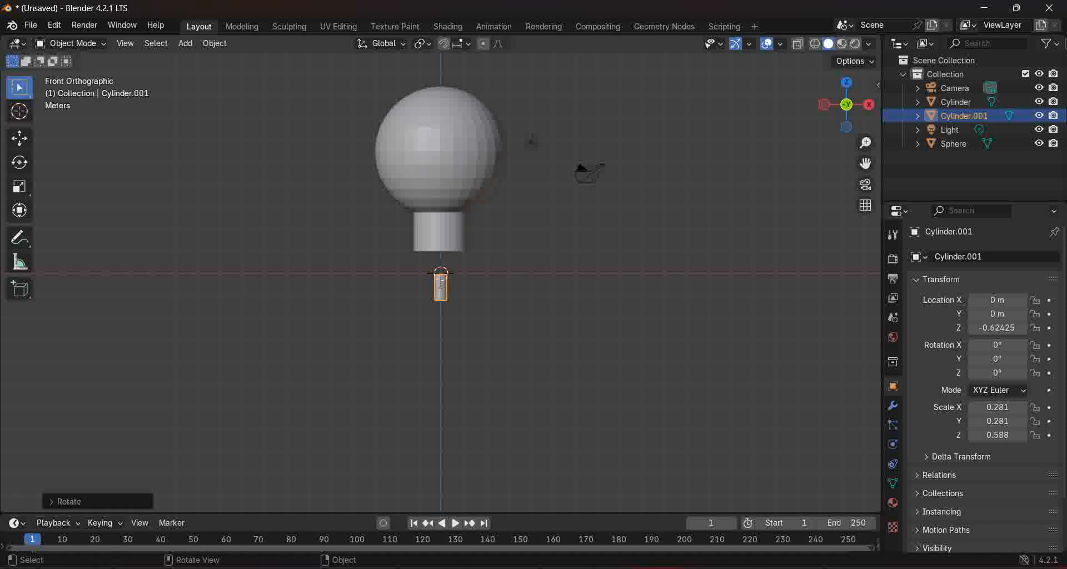
key(ctrl+z)
key(r)
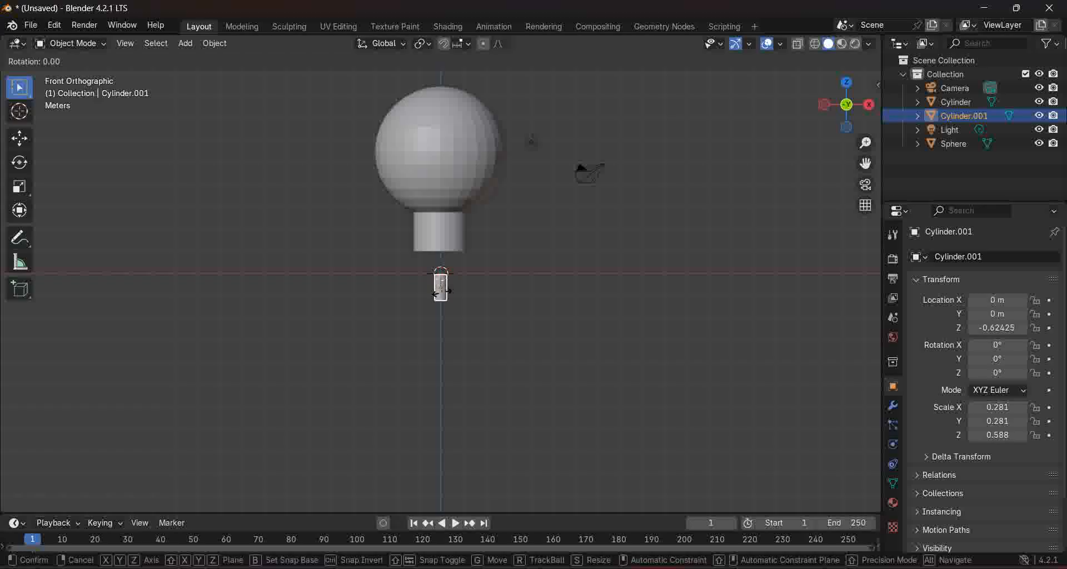
key(x)
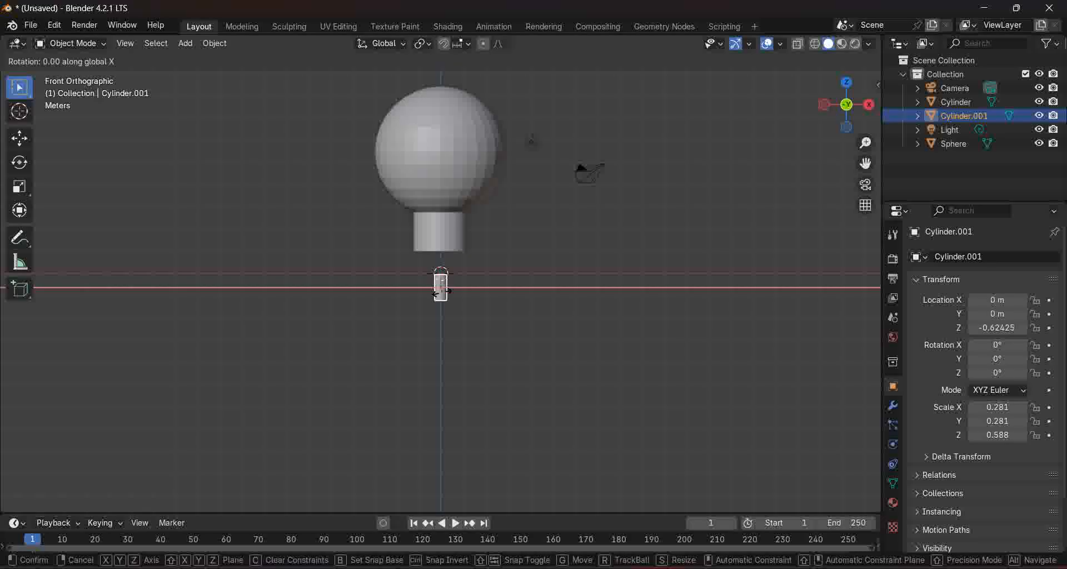
click(441, 290)
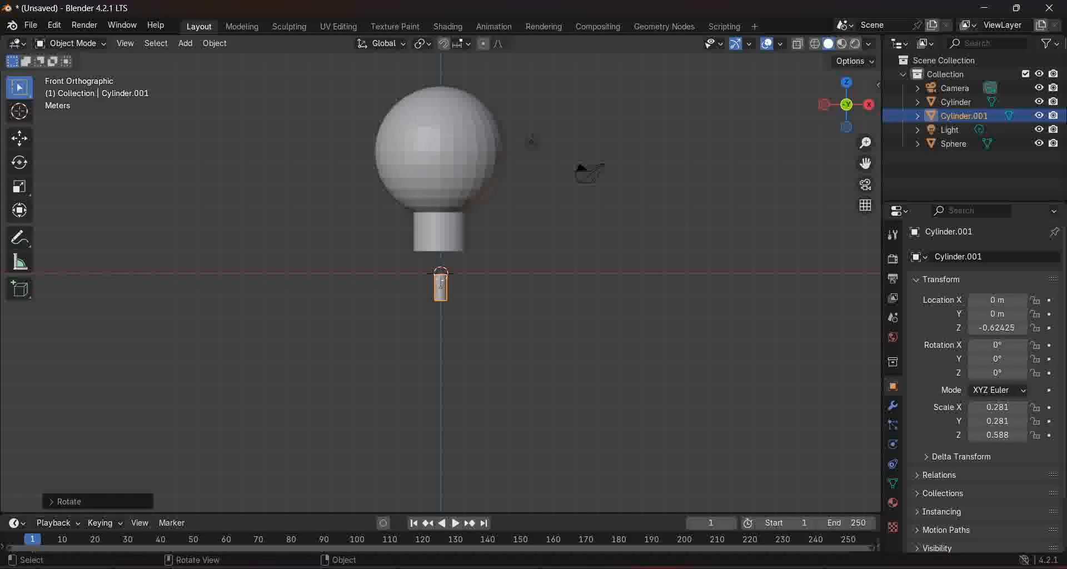
key(ctrl+z)
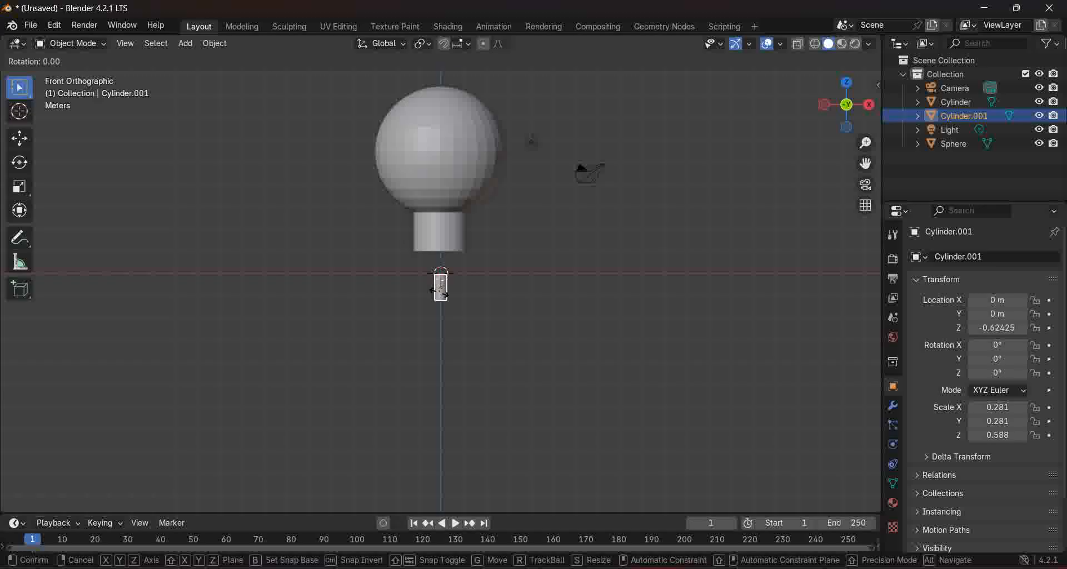
key(y)
click(441, 288)
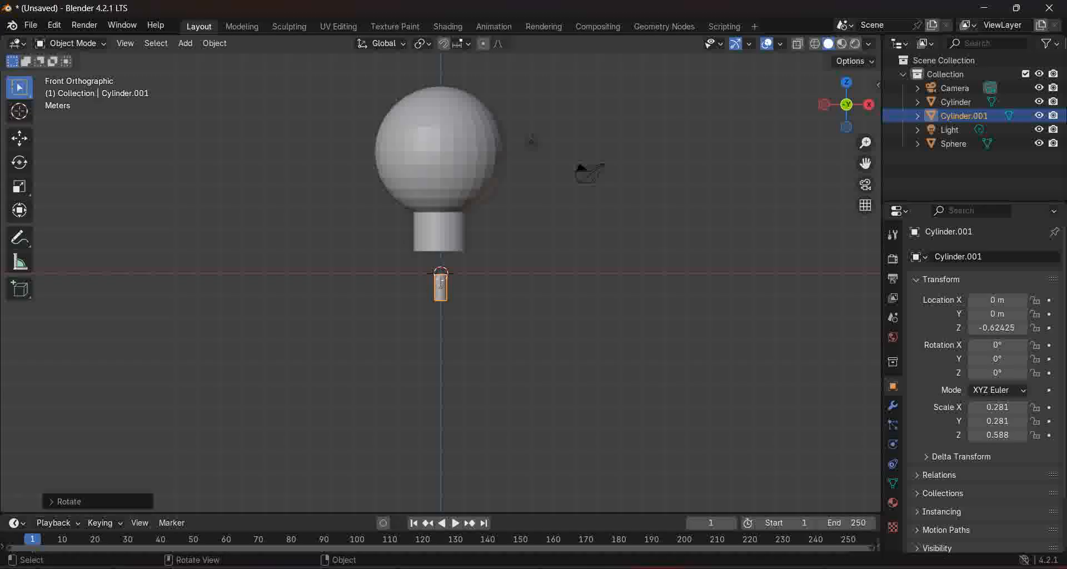
Rotate the small cylinder about the X axis to about 87.9° so it lies nearly horizontal.
click(519, 328)
middle_drag(520, 328, 579, 328)
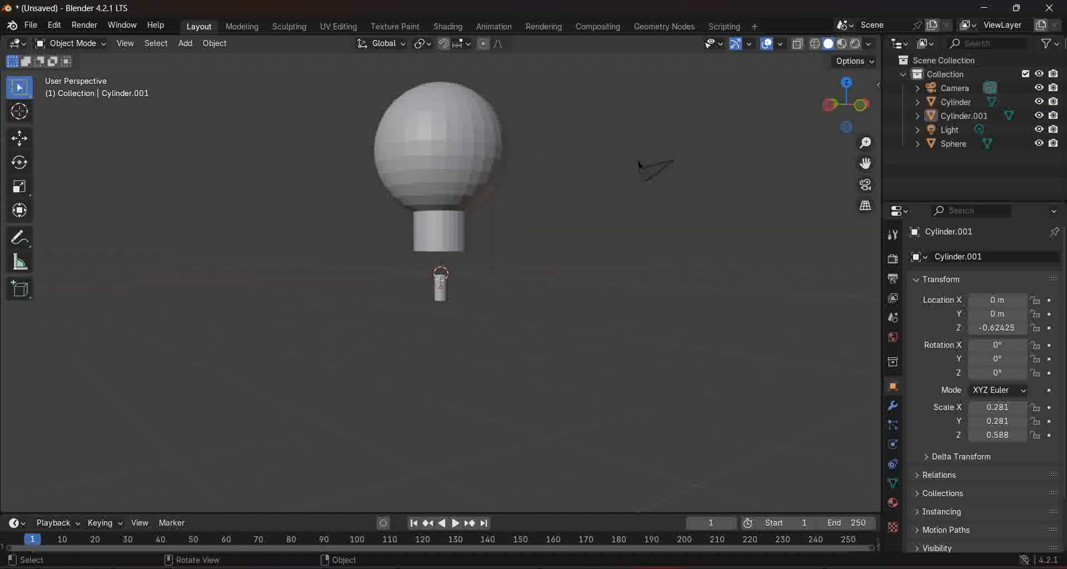
click(440, 286)
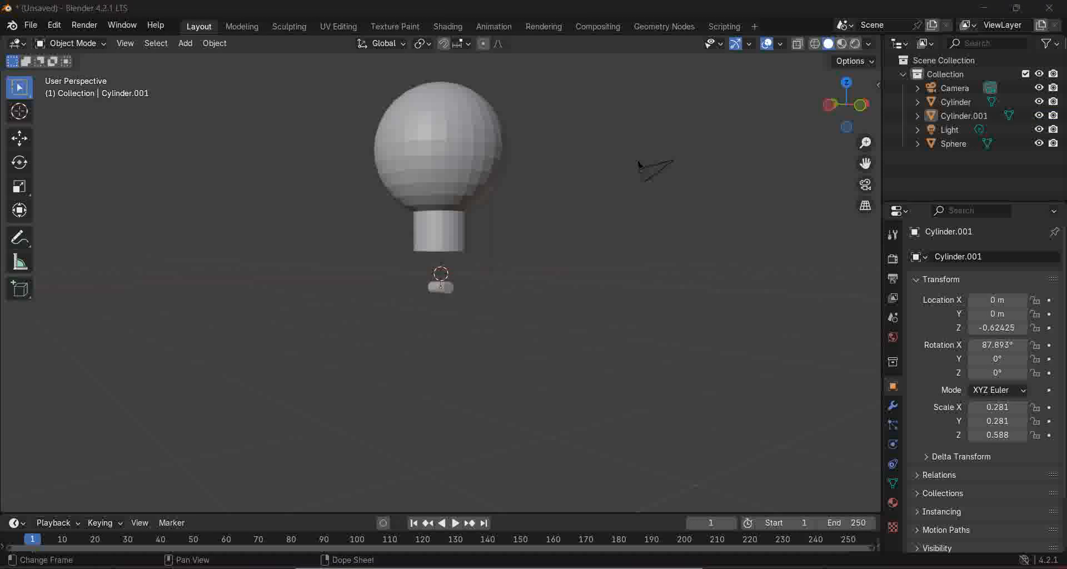
Move the small cylinder up against the side of the larger cylinder, to about Y -1.38 m and Z 1.65 m.
middle_drag(445, 333, 518, 334)
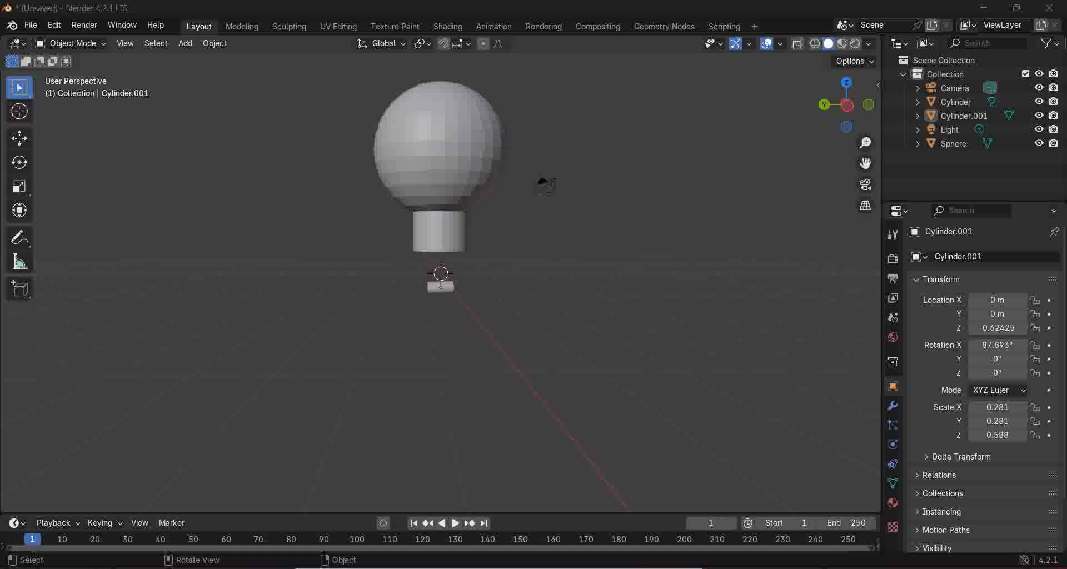
click(440, 286)
key(g)
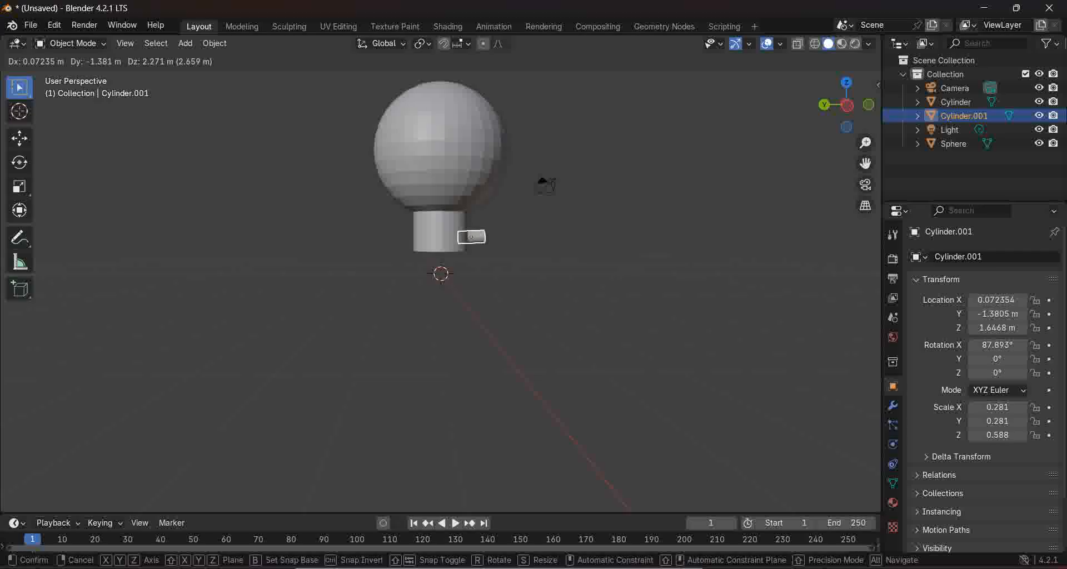
click(471, 236)
Lower the small cylinder along Z to about 1.42 m and scale it down uniformly to about 0.154 × 0.154 × 0.322.
middle_drag(471, 236, 344, 255)
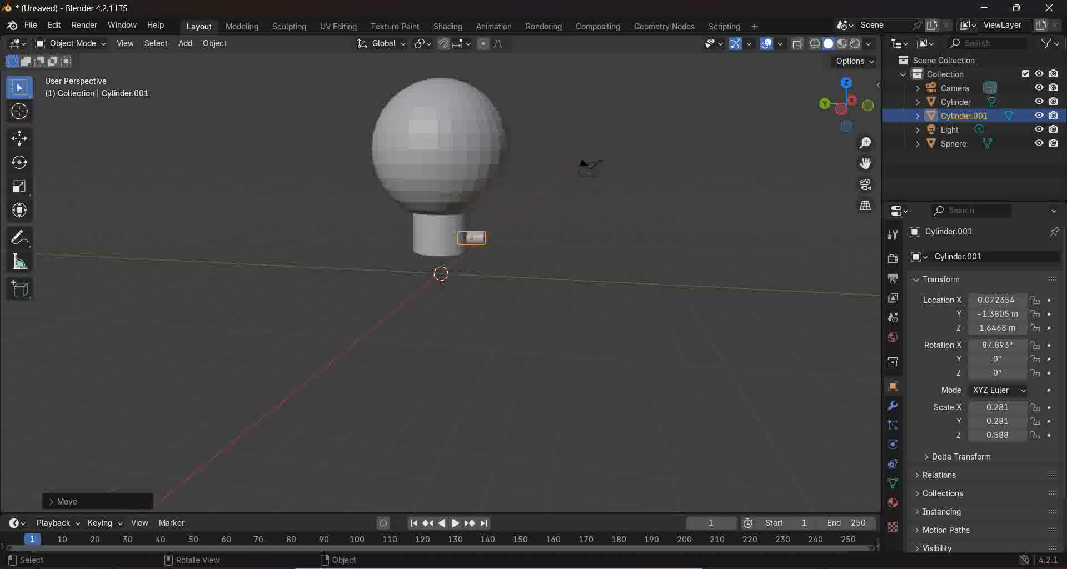
key(g)
key(z)
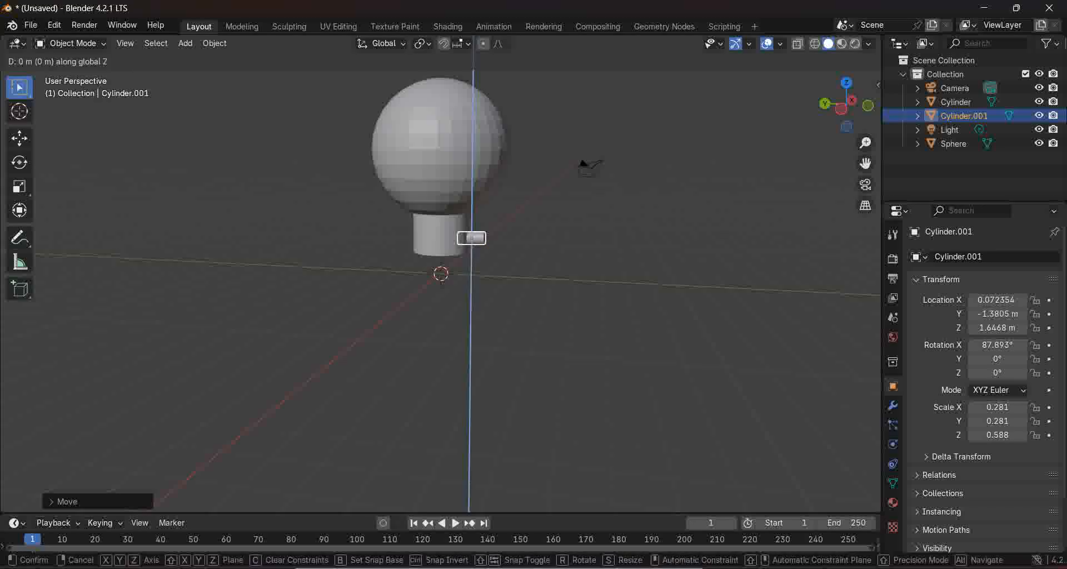
key(Return)
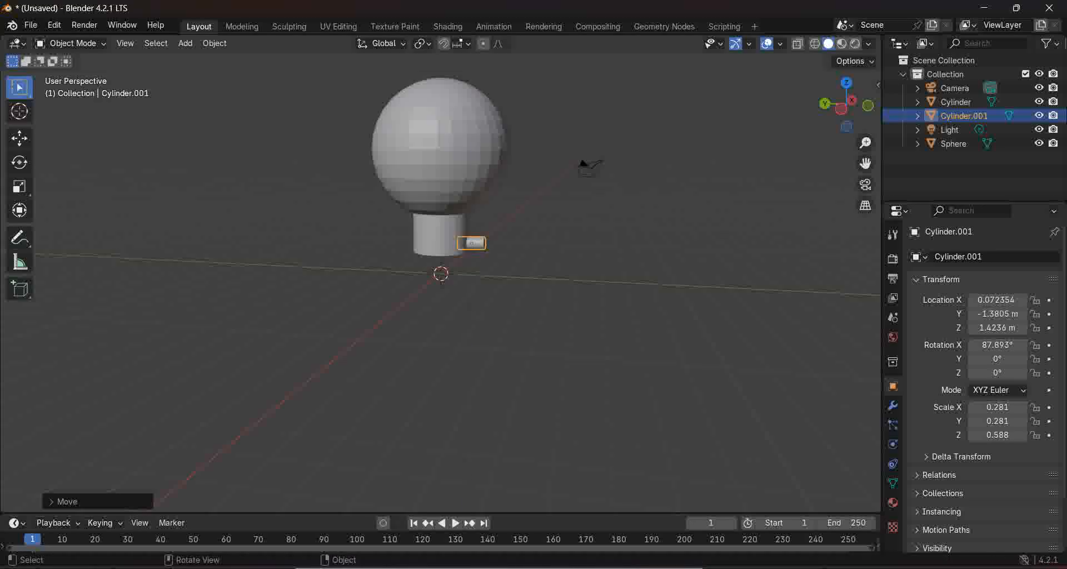
key(s)
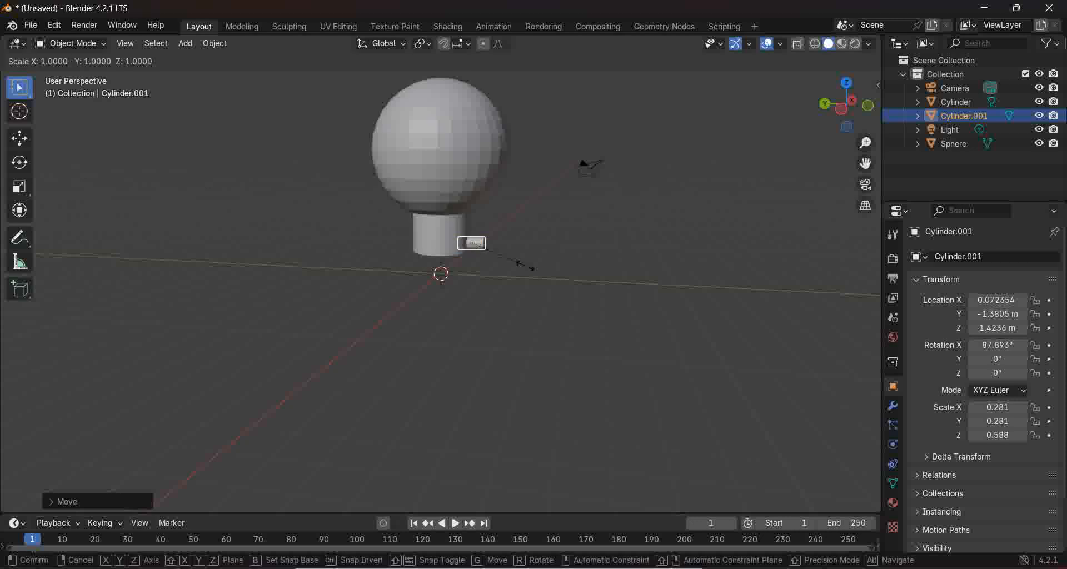
click(497, 260)
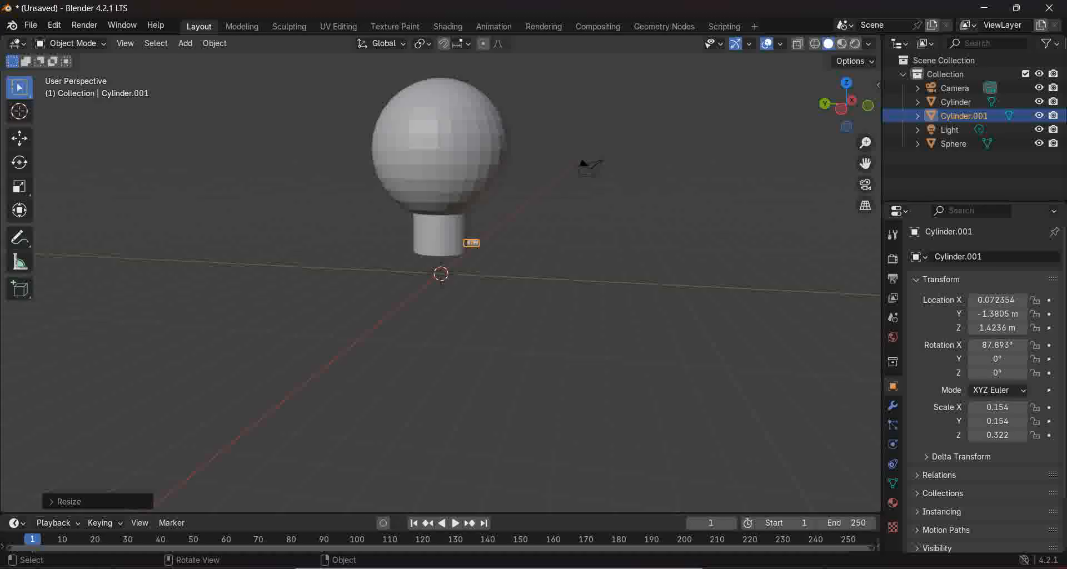
Move the small cylinder along Y to about -1.13 m so it sits closer into the neck's side.
key(g)
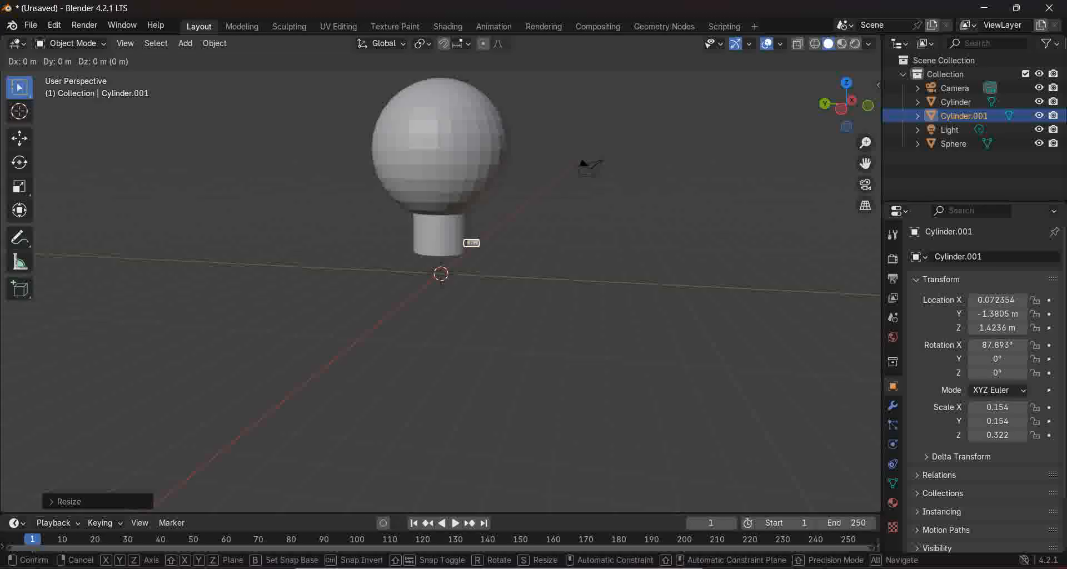
key(y)
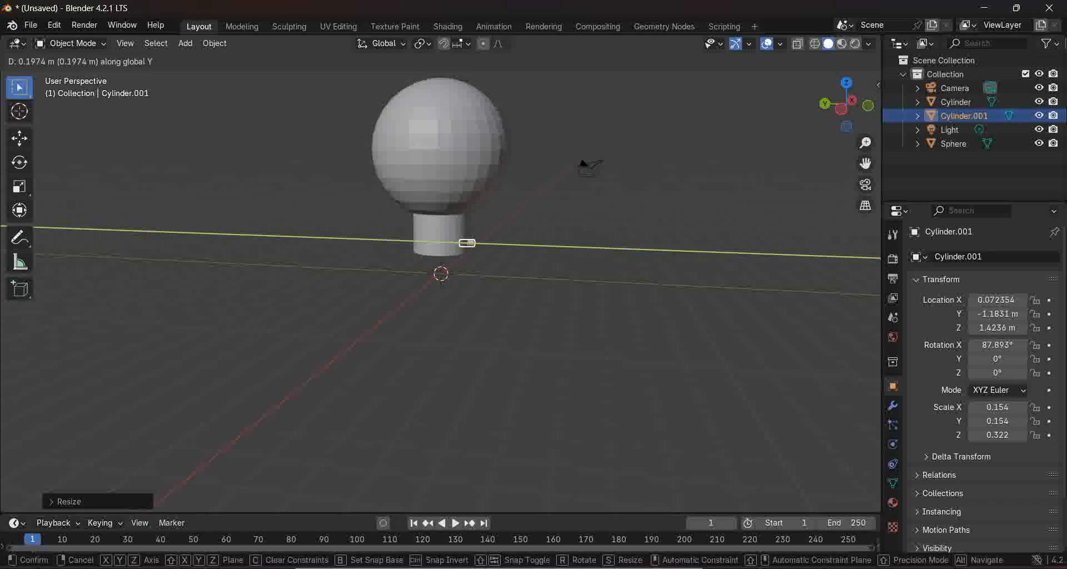
click(466, 243)
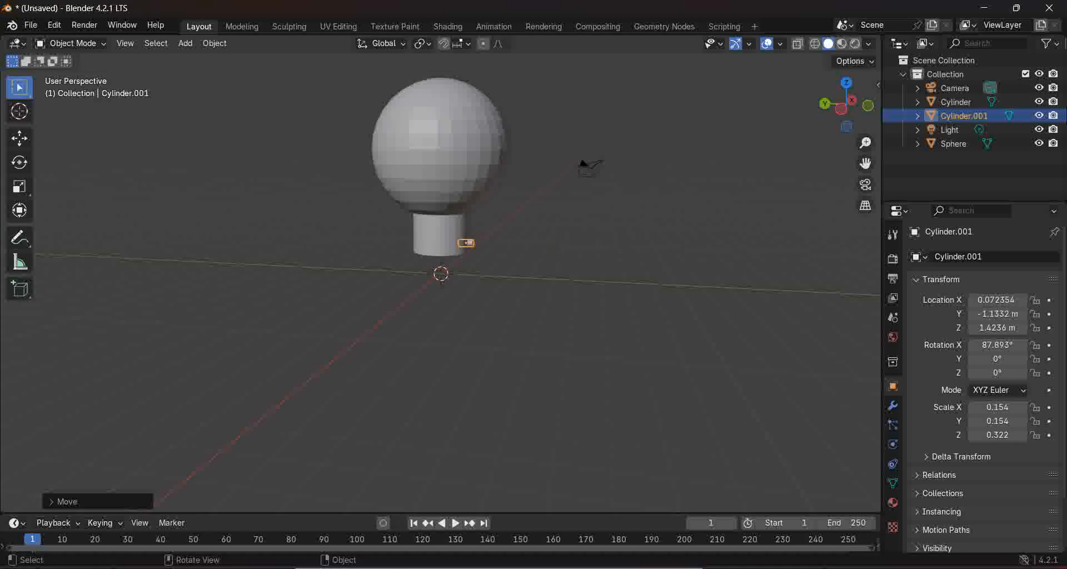
Duplicate the small cylinder to the opposite side of the neck, placing the copy at about X -0.20 m, Y 0.99 m, Z 1.45 m.
key(shift+d)
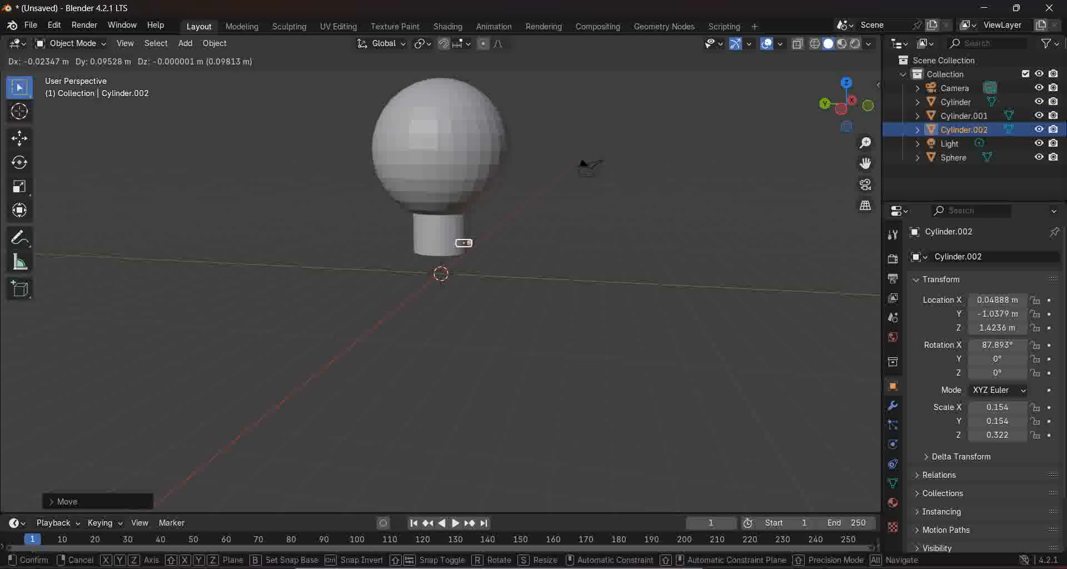
click(417, 243)
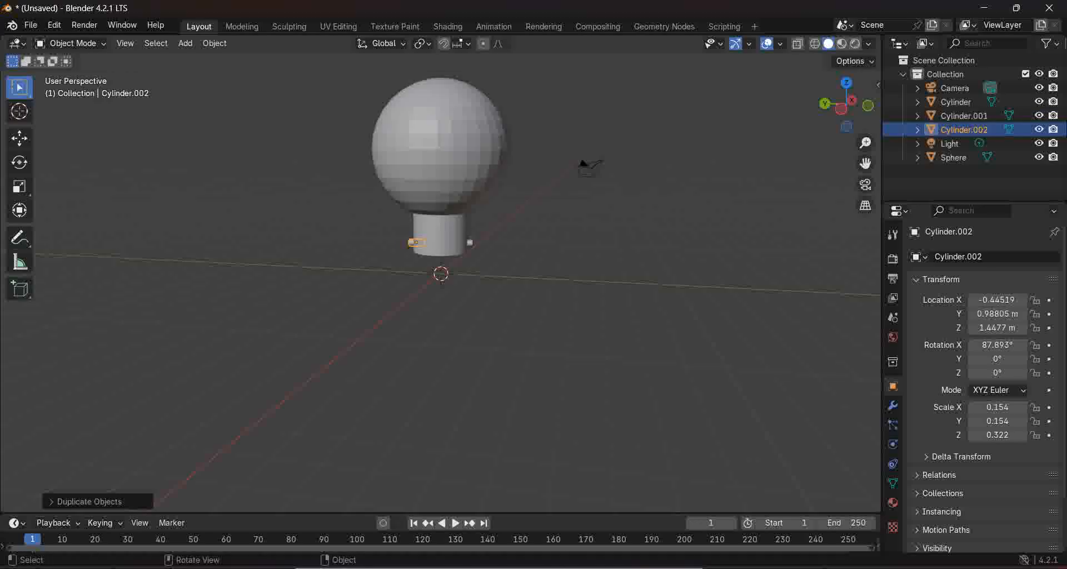
click(470, 242)
mouse_move(469, 242)
middle_down()
mouse_move(451, 246)
mouse_move(466, 245)
mouse_move(461, 251)
middle_up()
click(459, 251)
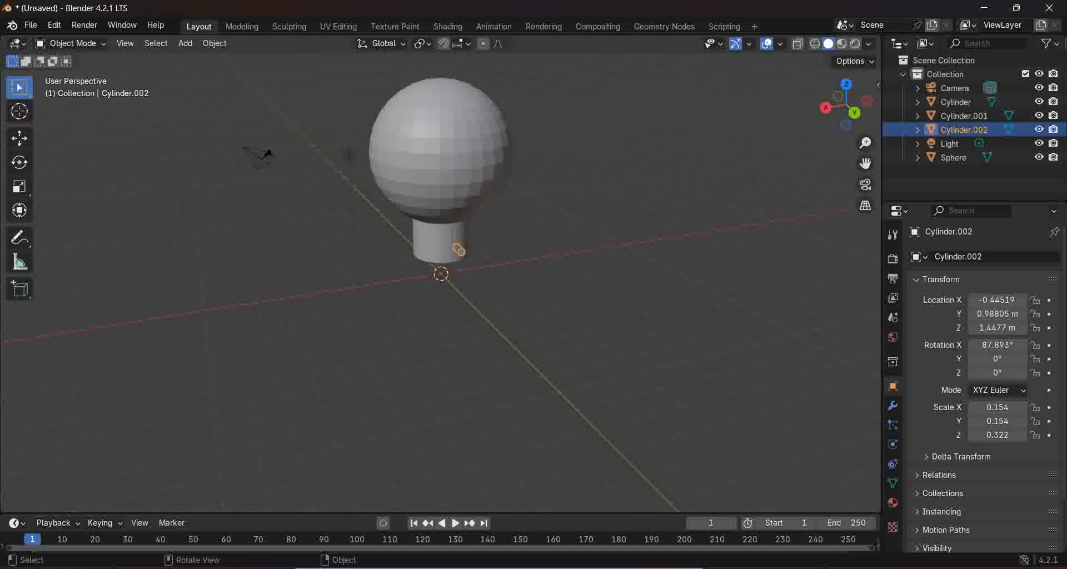
key(g)
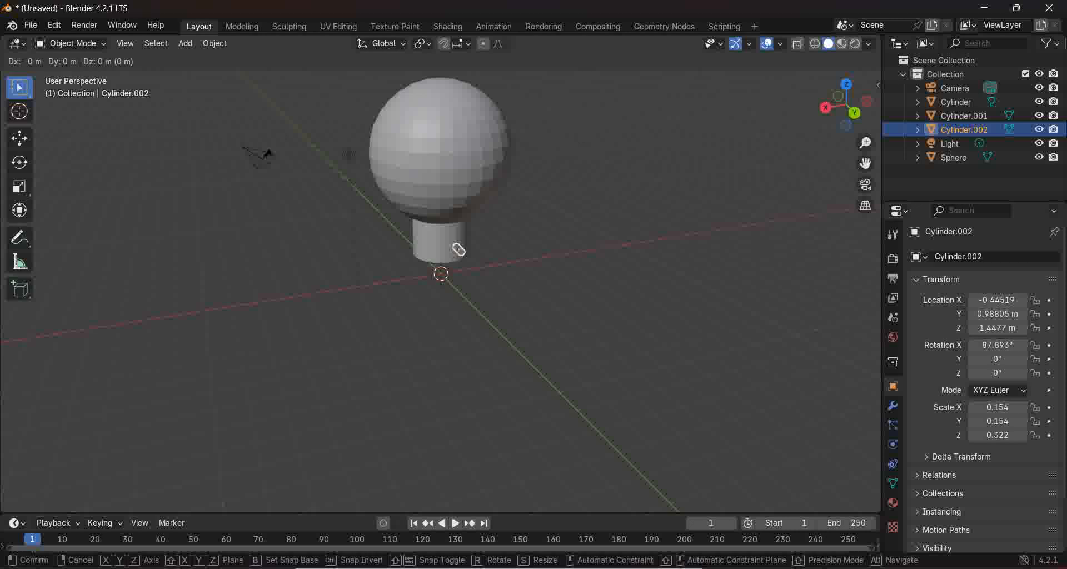
key(x)
click(453, 250)
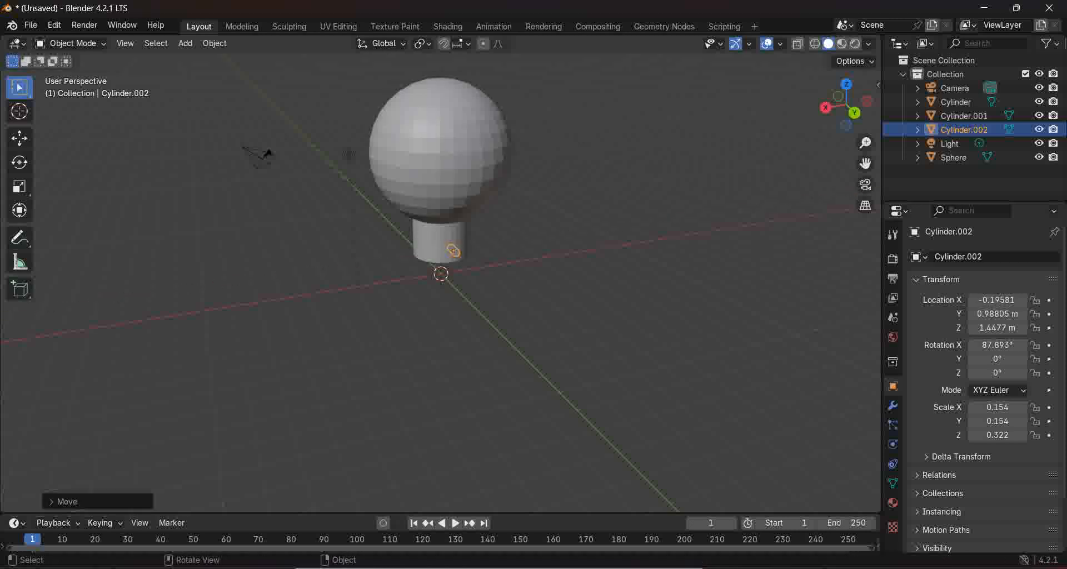
key(alt+a)
Move the duplicated small cylinder outward along Y to about 1.06 m.
middle_drag(455, 251, 469, 158)
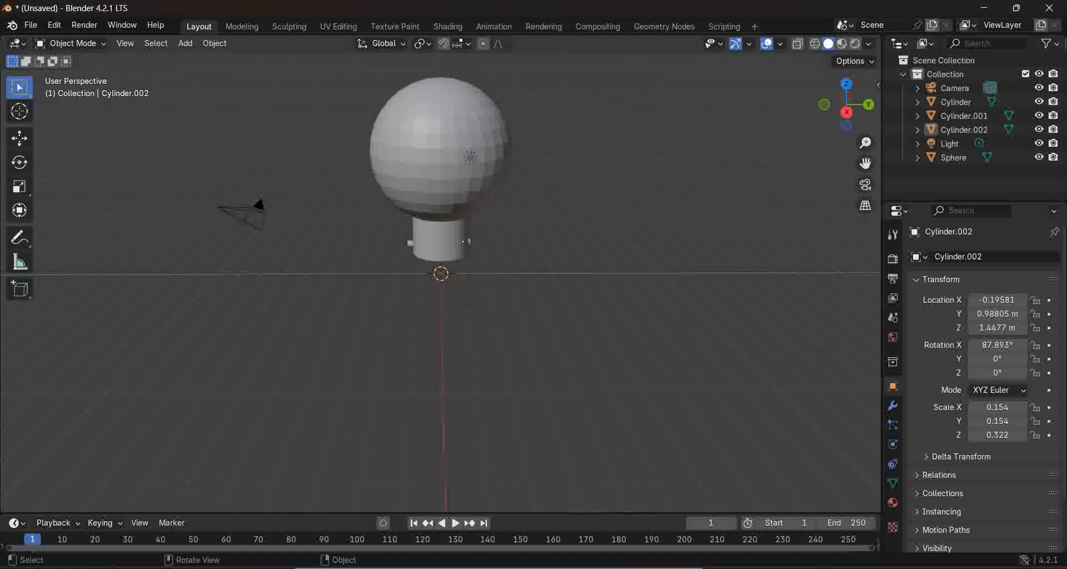
click(445, 242)
middle_drag(470, 157, 387, 162)
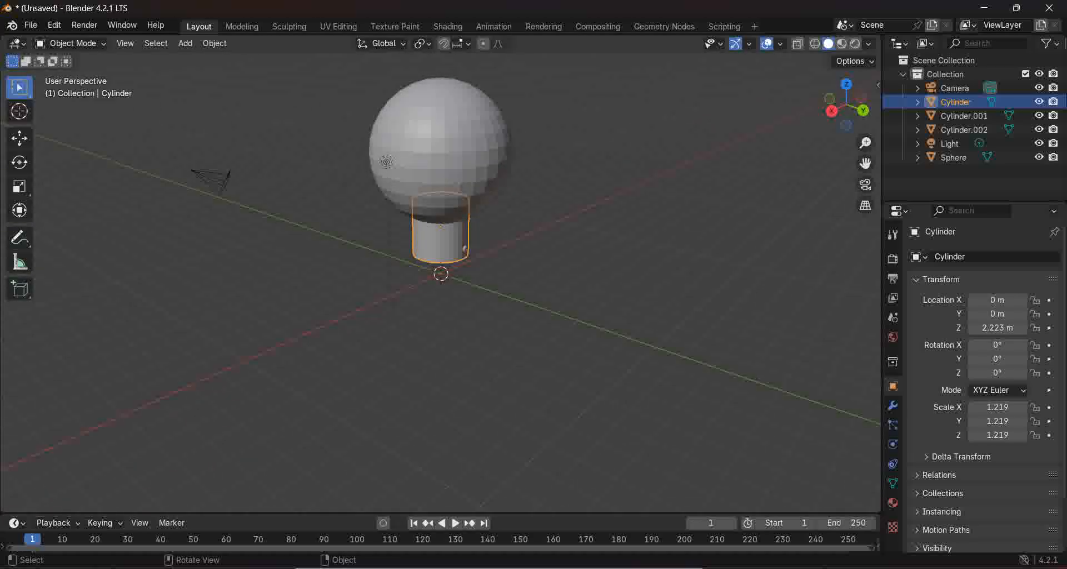
key(alt+a)
click(462, 247)
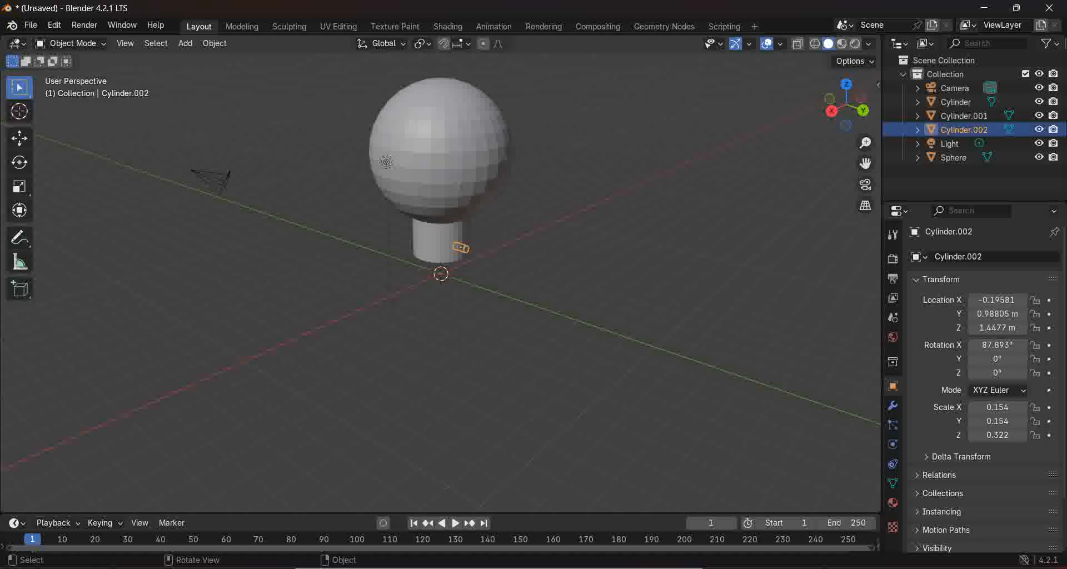
key(g)
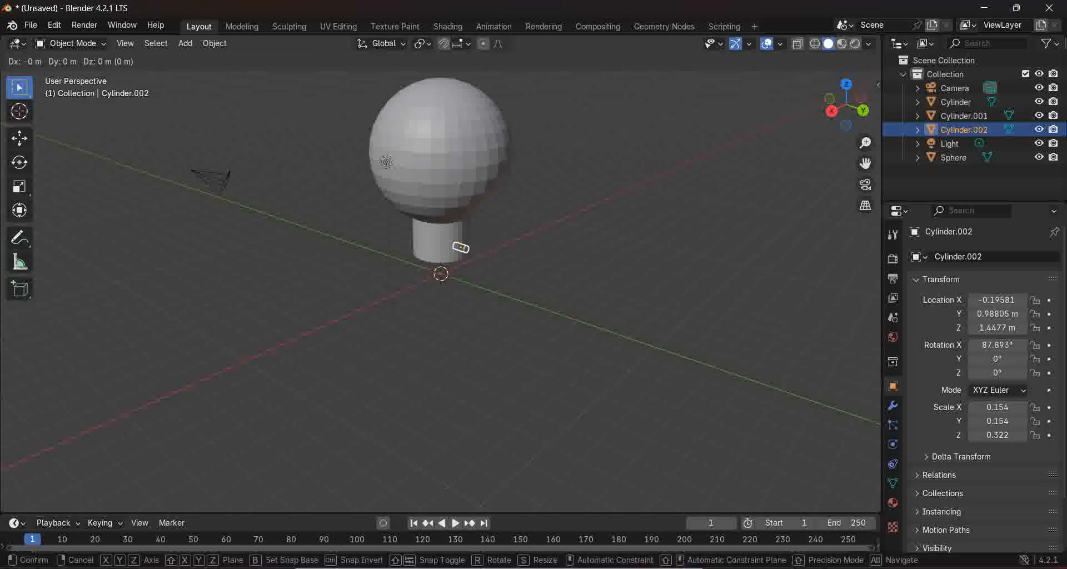
key(y)
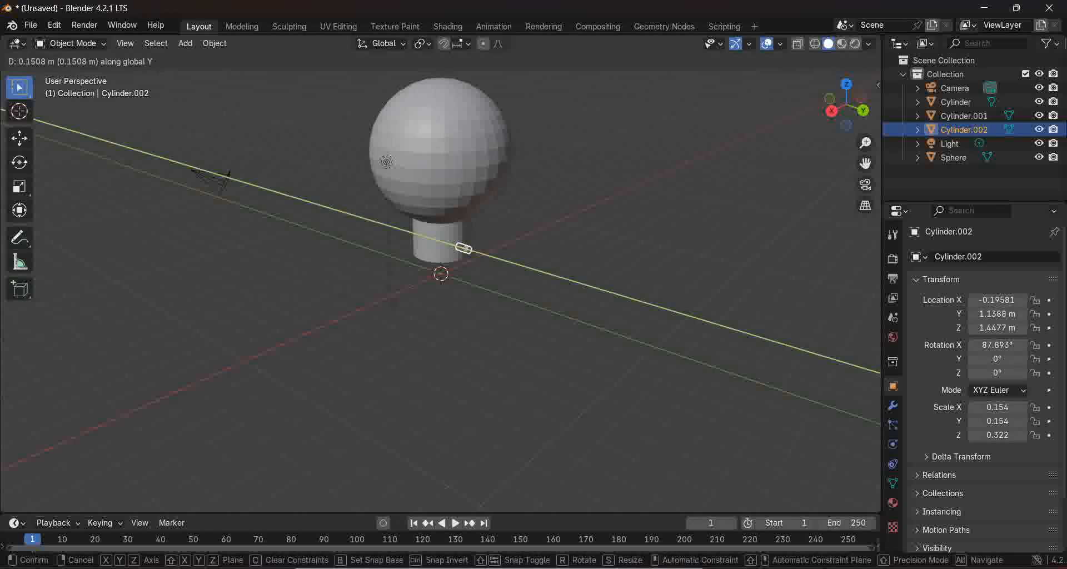
key(Return)
key(alt+a)
Move the original small cylinder inward along Y to about -1.08 m and deselect it.
middle_drag(386, 161, 475, 155)
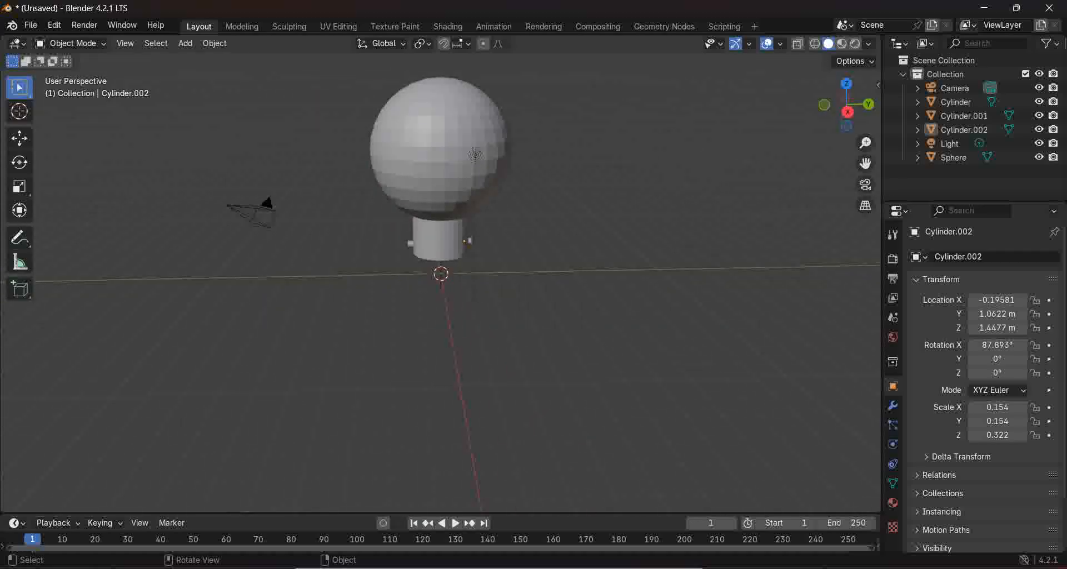
click(411, 243)
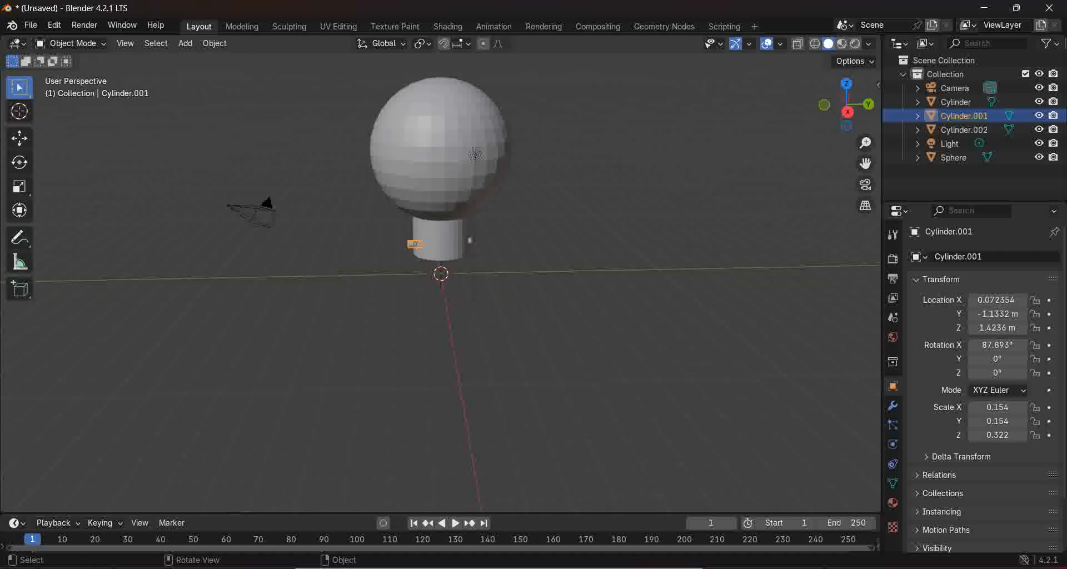
key(g)
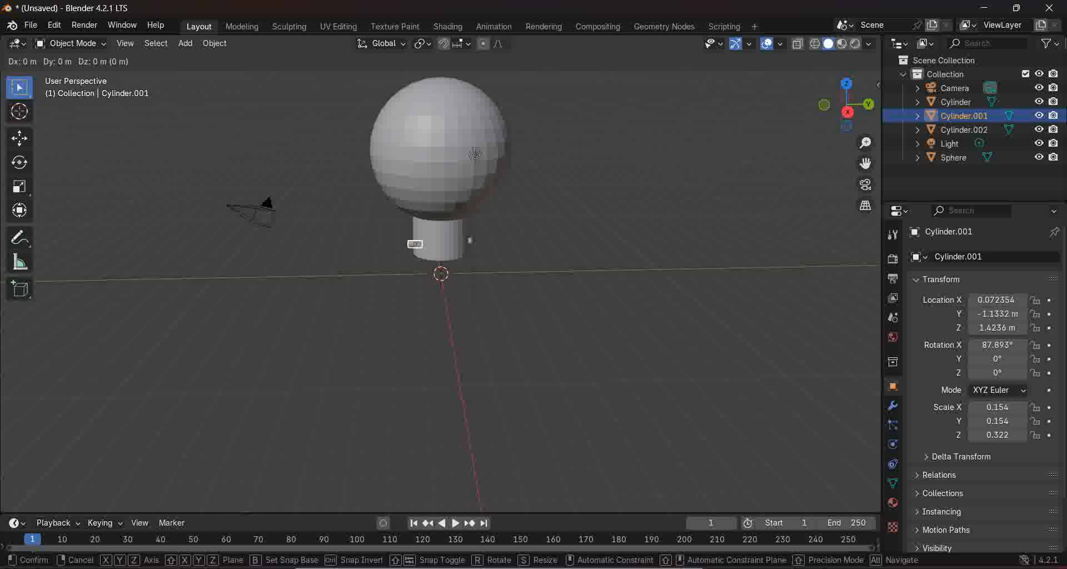
key(y)
key(Return)
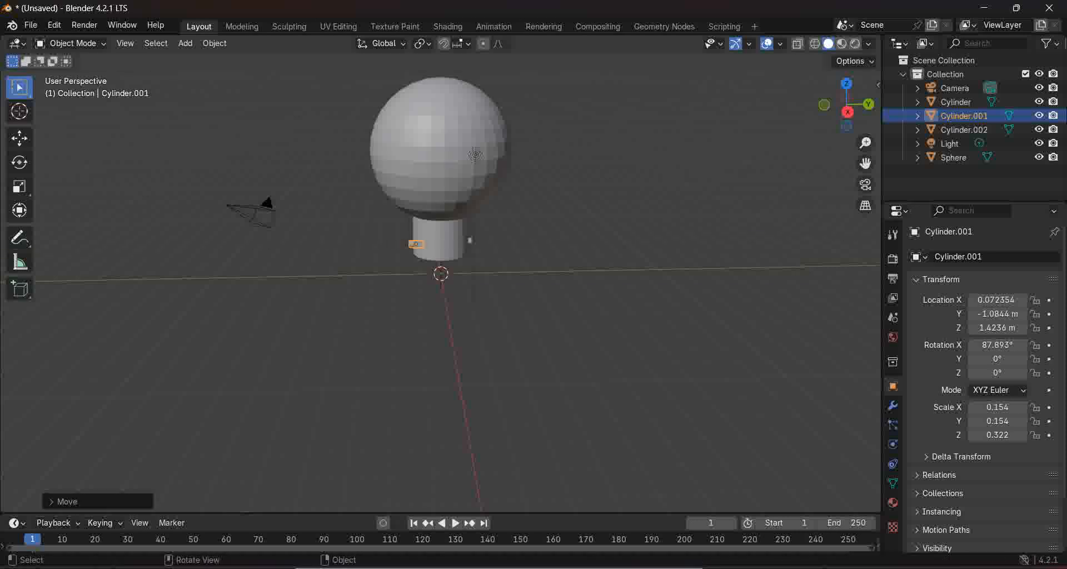
click(556, 333)
Apply Shade Smooth to the sphere.
mouse_move(556, 334)
middle_down()
mouse_move(636, 334)
mouse_move(498, 334)
mouse_move(534, 333)
mouse_move(548, 319)
middle_up()
right_click(458, 134)
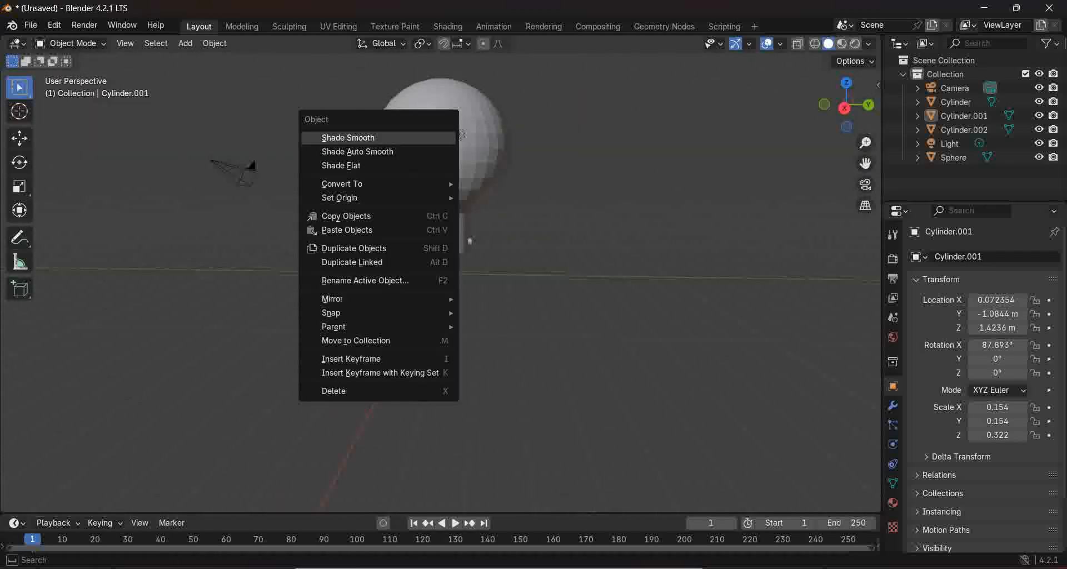
click(459, 134)
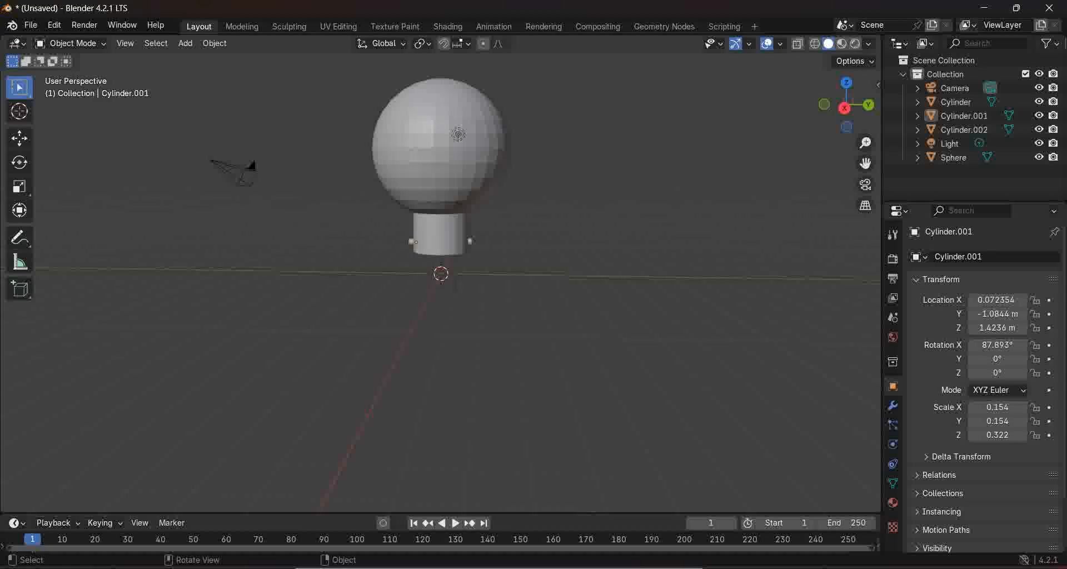
right_click(459, 134)
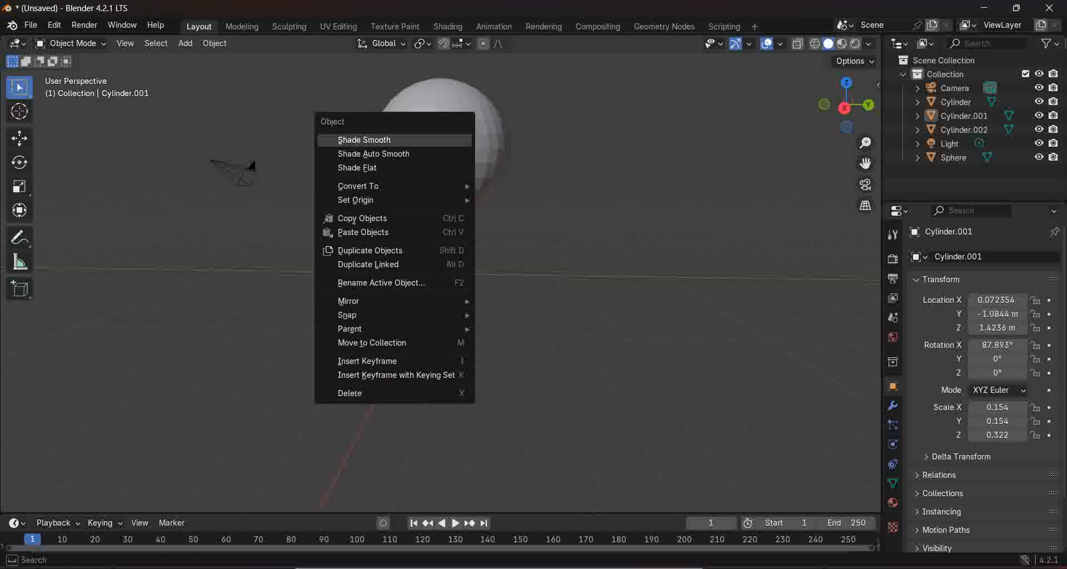
click(459, 133)
click(458, 134)
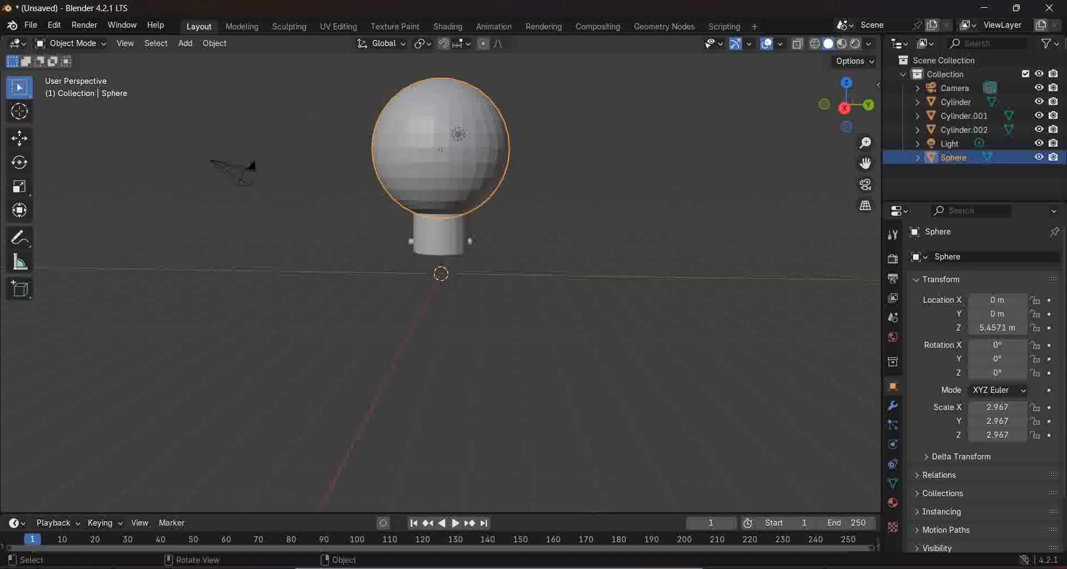
right_click(459, 134)
click(459, 144)
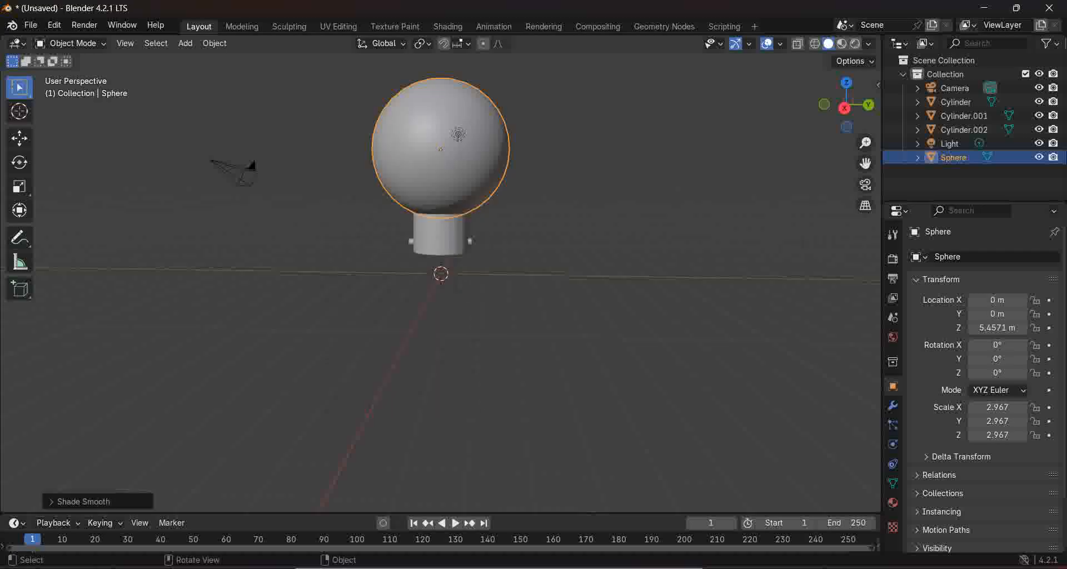
Apply Shade Smooth to the neck cylinder beneath the sphere and deselect it.
click(442, 234)
right_click(442, 235)
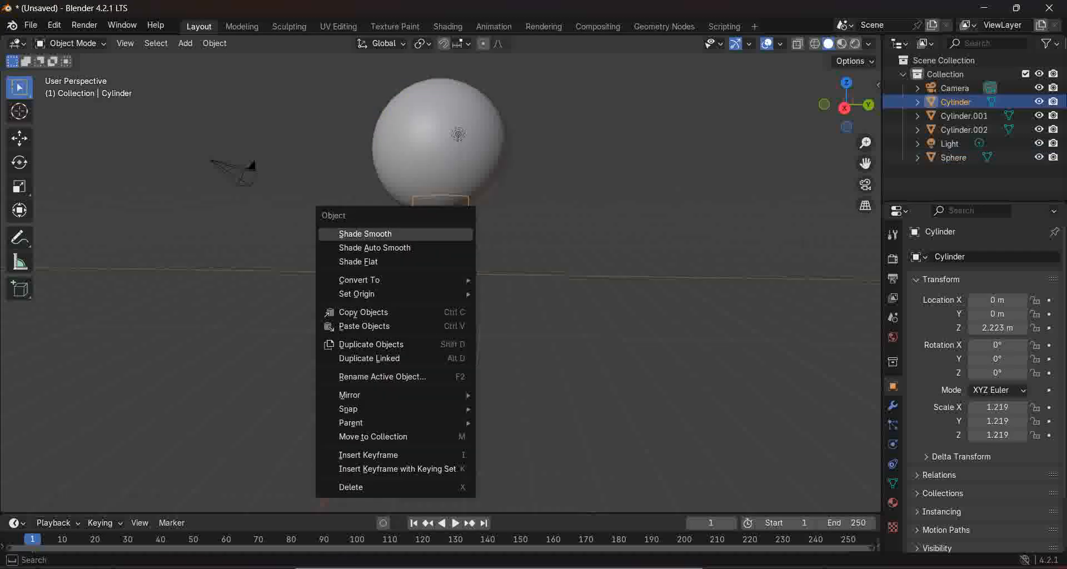
click(442, 234)
click(547, 245)
Move the light freely to a point above the bulb, at about X -1.59 m, Y -2.06 m, Z 13.3 m.
middle_drag(548, 245, 795, 245)
scroll(795, 245, down, 2)
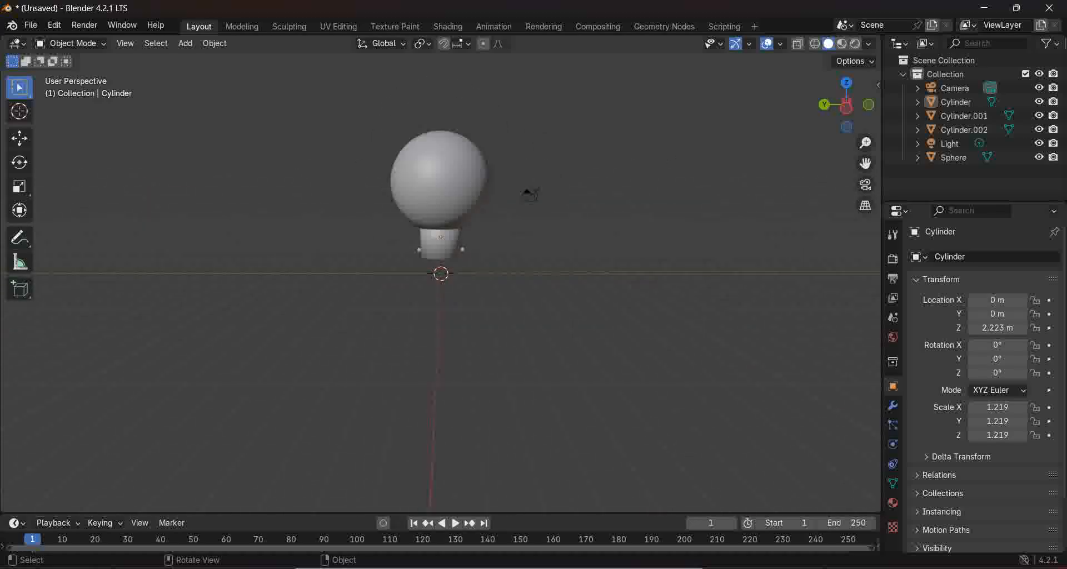
scroll(441, 284, down, 2)
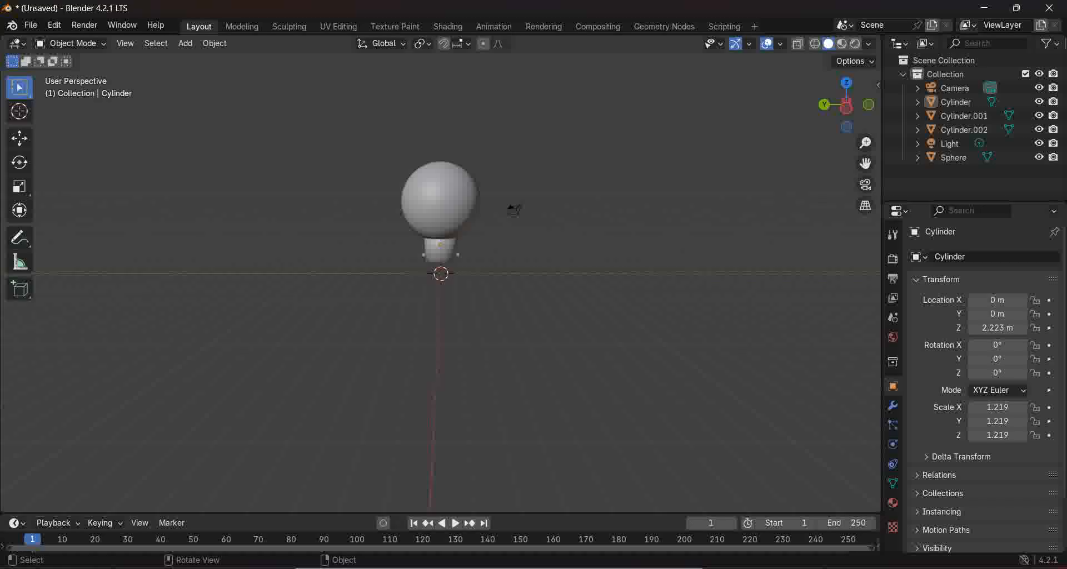
scroll(440, 283, down, 5)
middle_drag(441, 283, 559, 300)
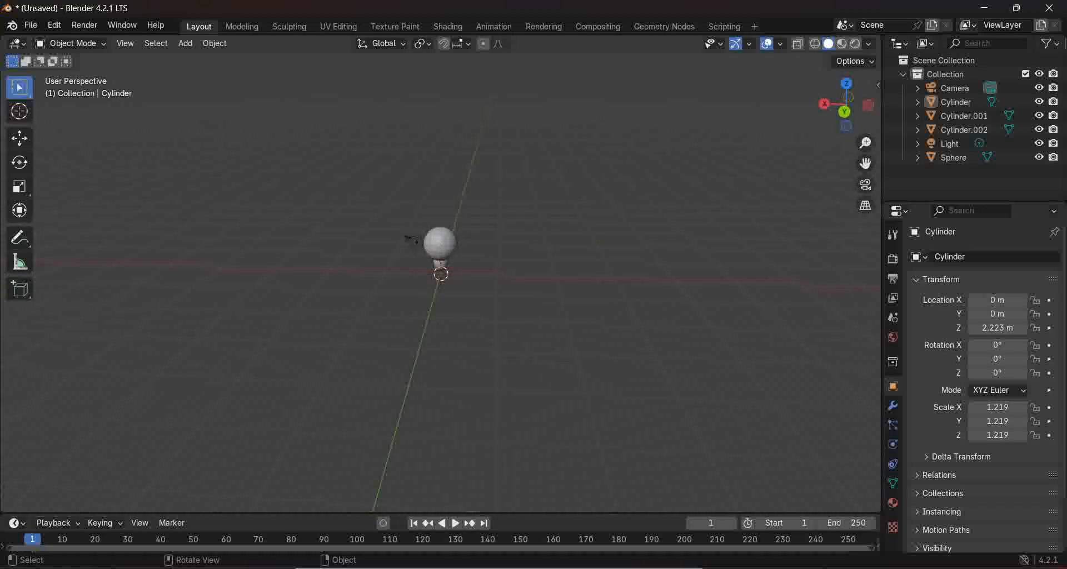
click(416, 242)
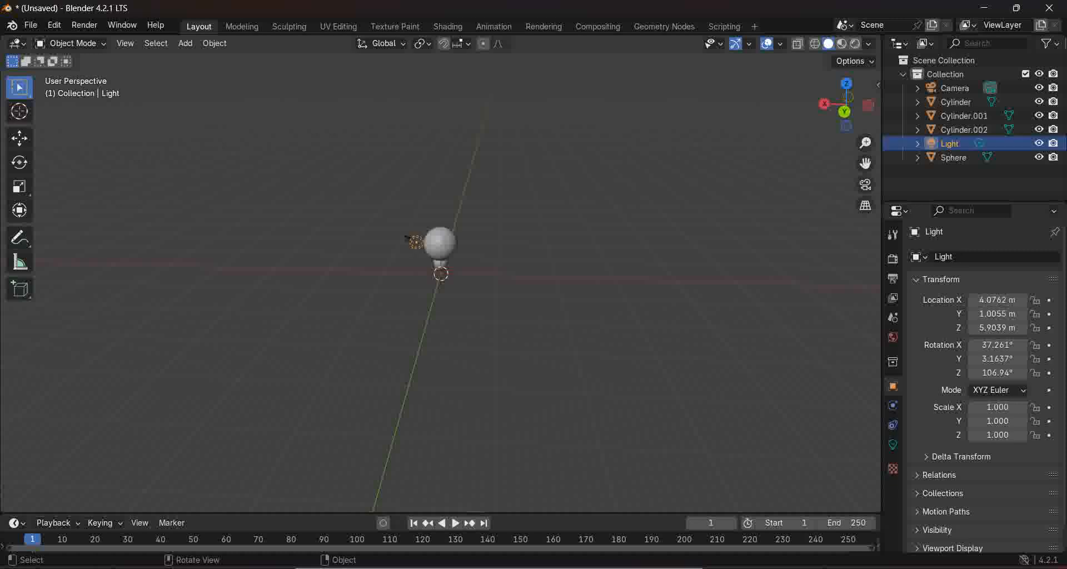
key(g)
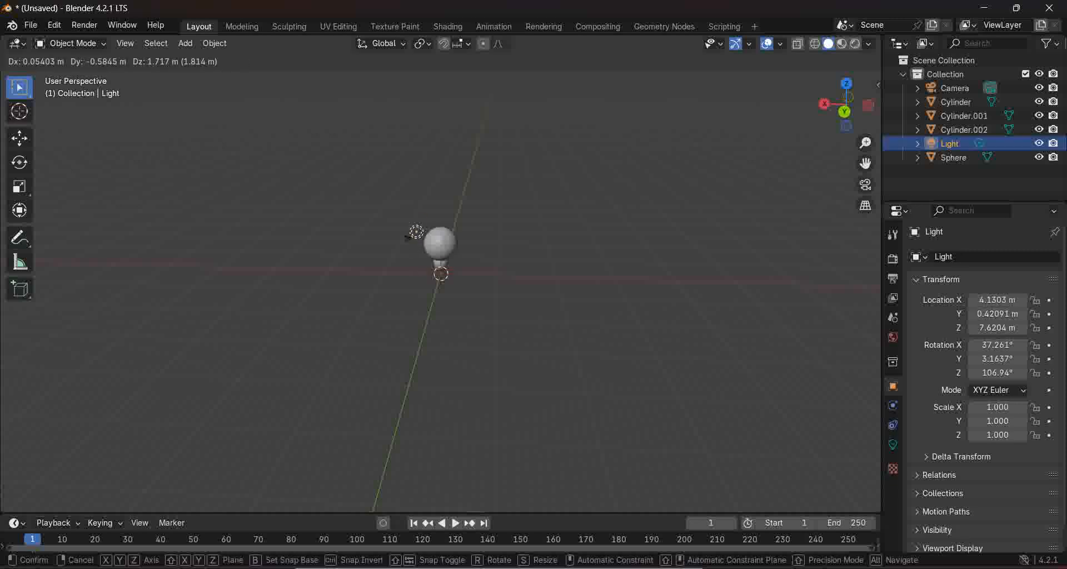
click(408, 238)
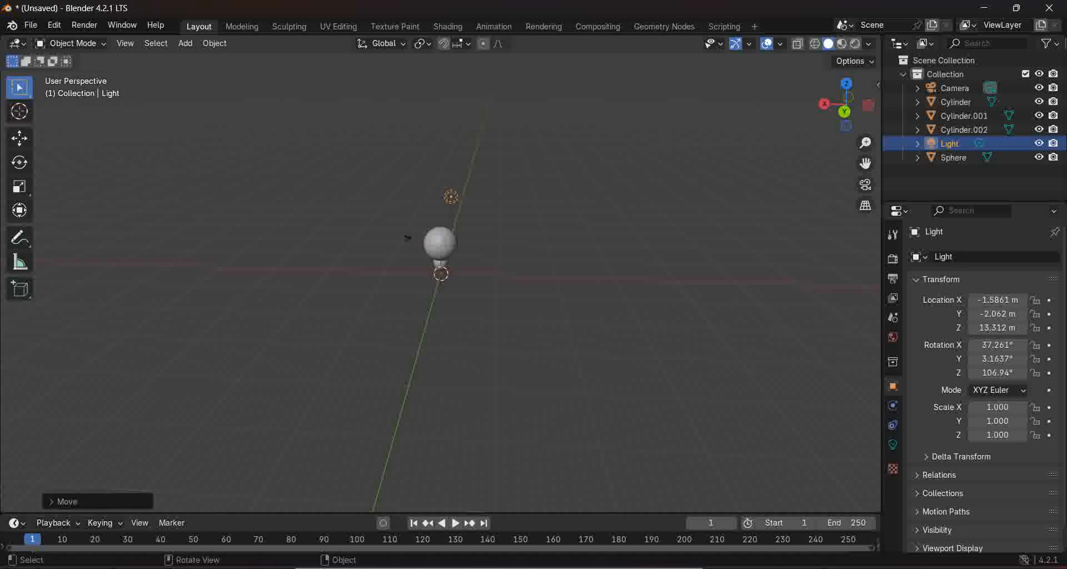
Lower the light along the global Z axis to about 4.62 m, beside the bulb's sphere.
middle_drag(408, 237, 478, 223)
scroll(478, 222, up, 6)
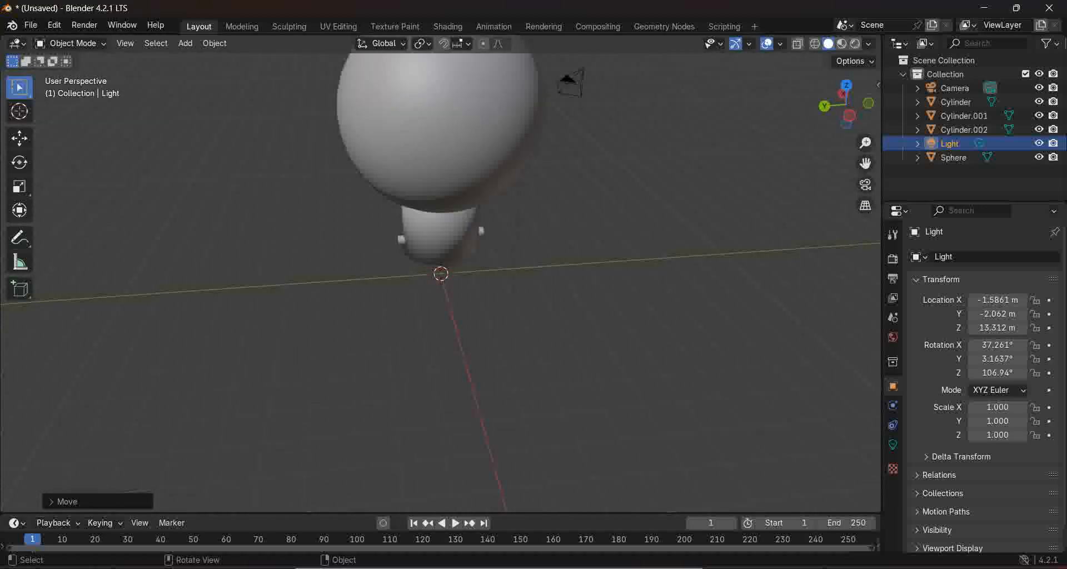
scroll(439, 167, down, 4)
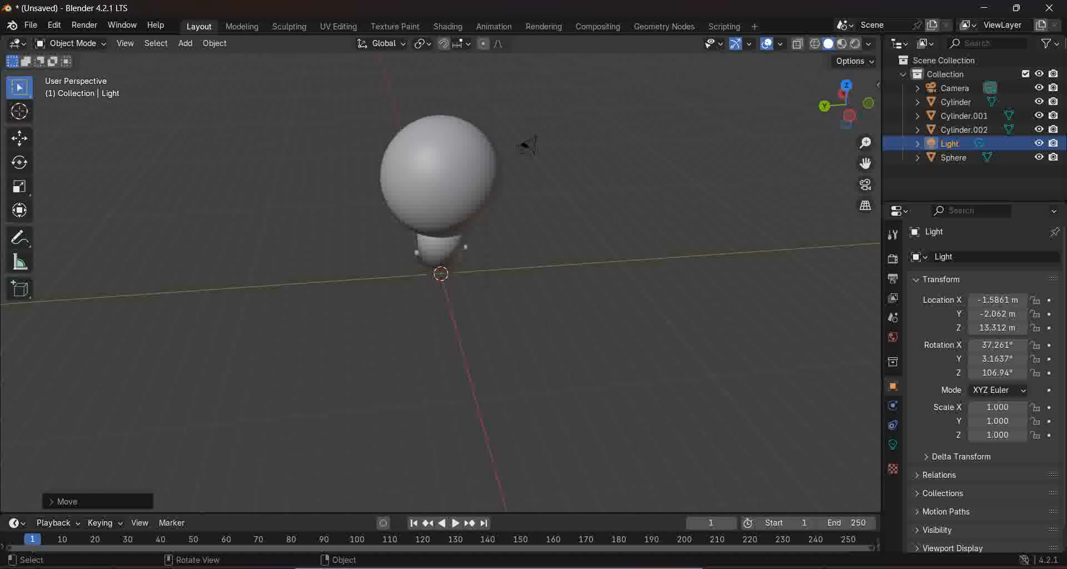
scroll(440, 166, down, 2)
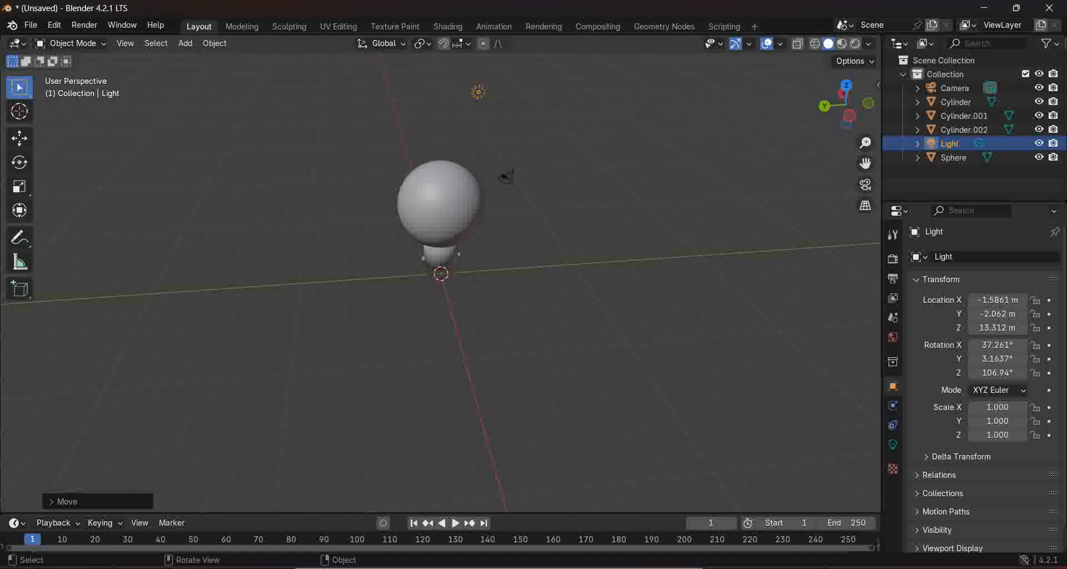
click(478, 93)
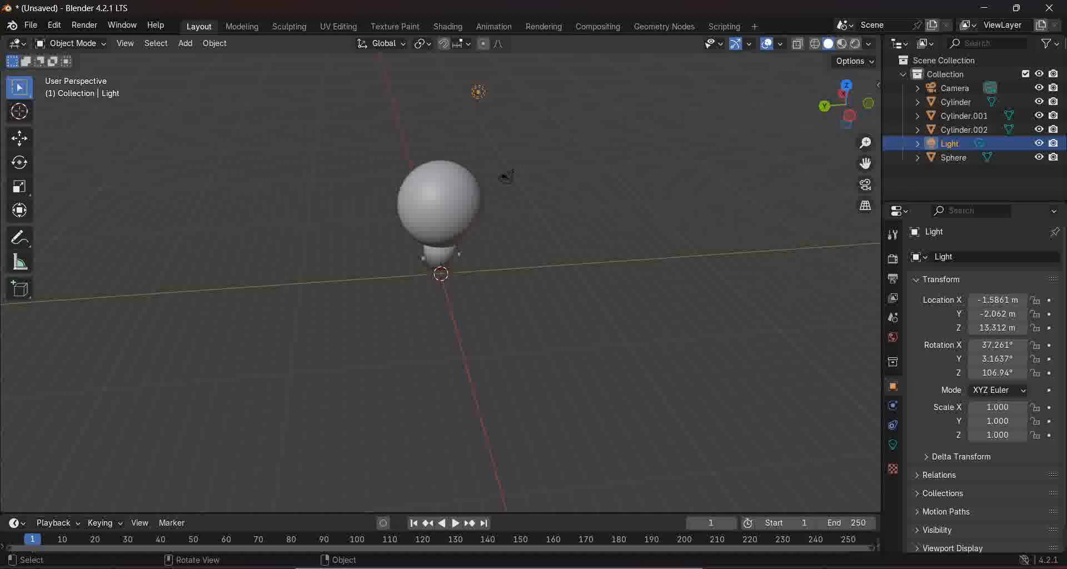
key(g)
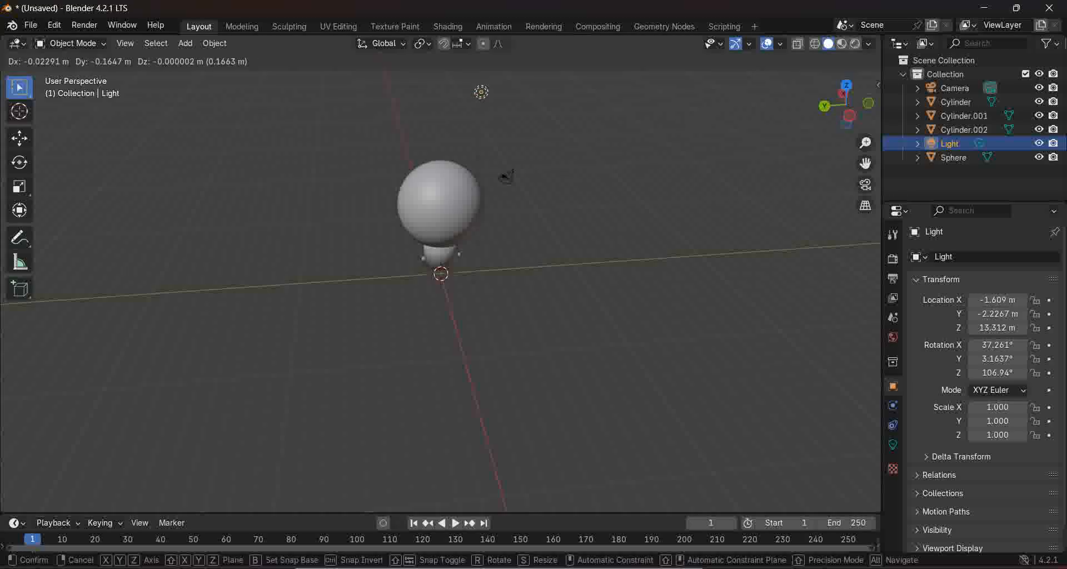
key(y)
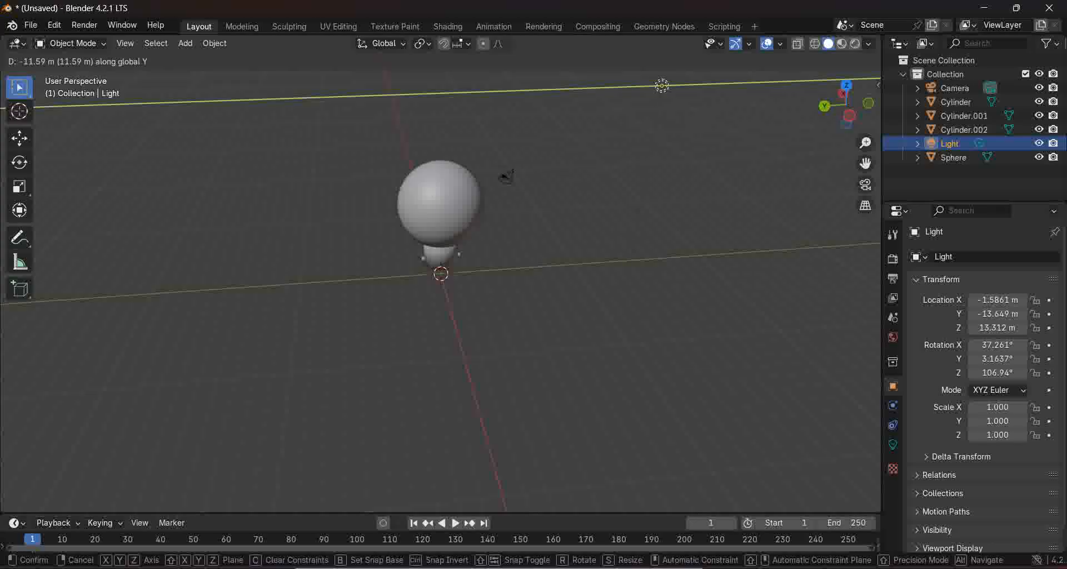
key(z)
click(478, 225)
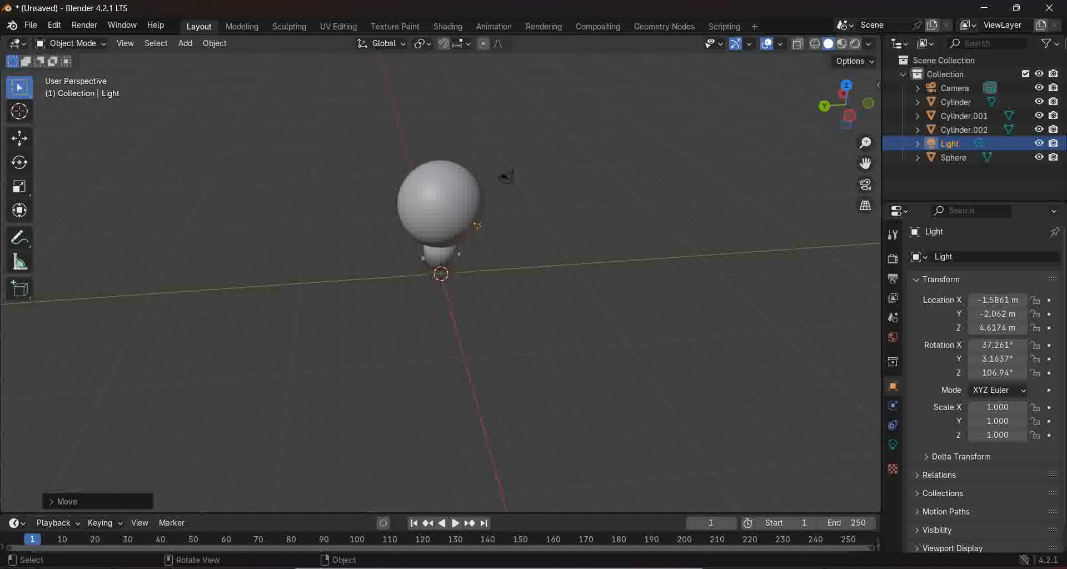
Undo the light's last move along Z.
click(562, 311)
mouse_move(561, 312)
middle_down()
mouse_move(509, 311)
mouse_move(569, 315)
middle_up()
key(ctrl+z)
key(ctrl+z)
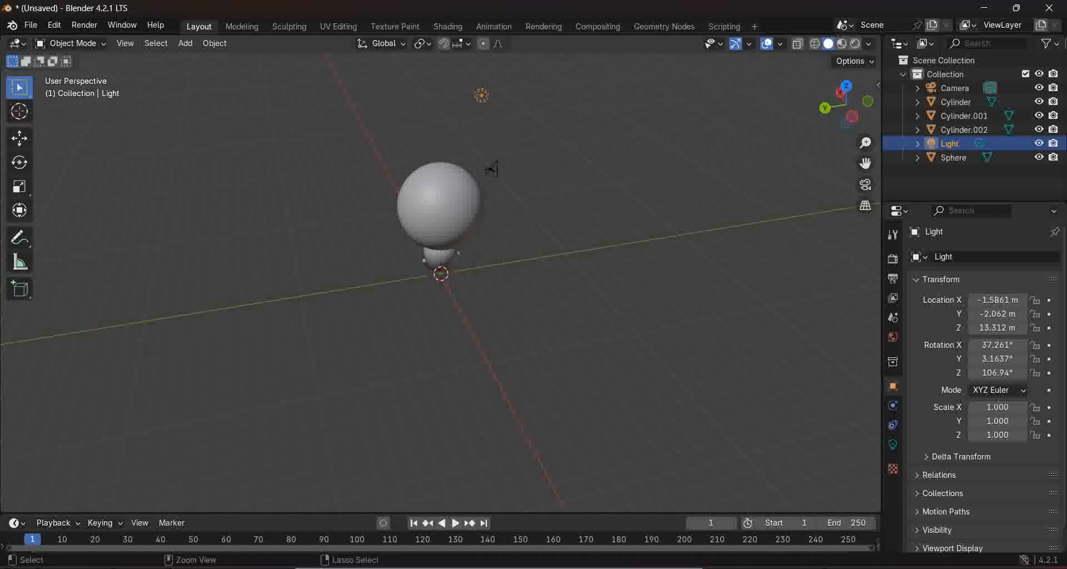
drag(485, 101, 496, 114)
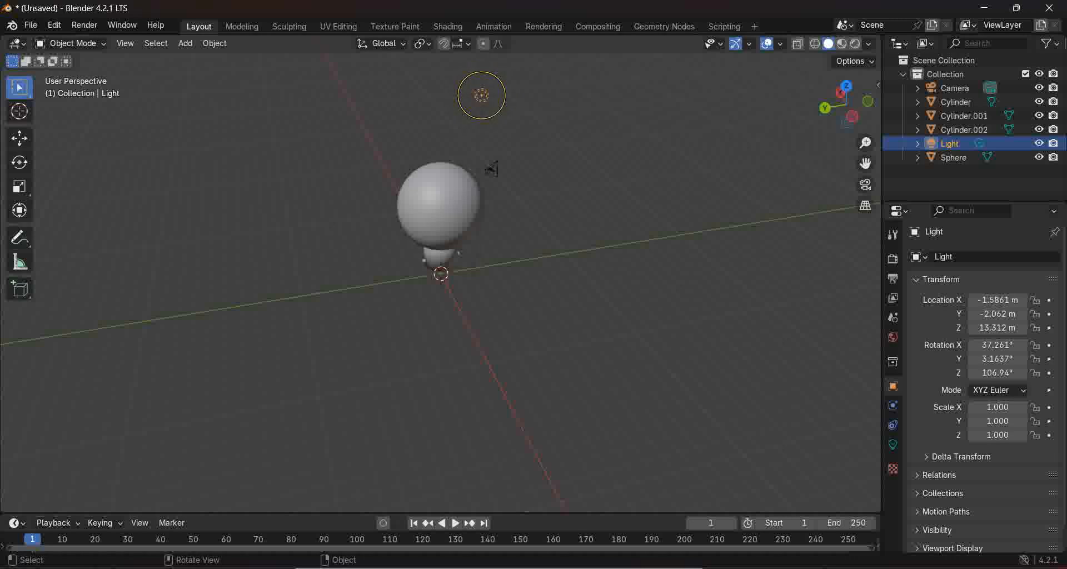
key(x)
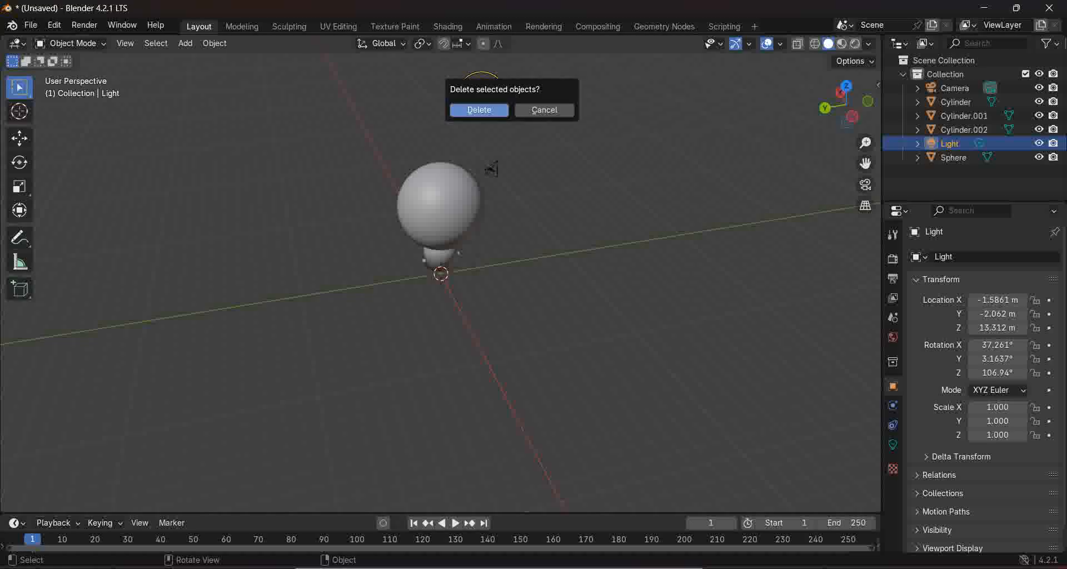
key(Escape)
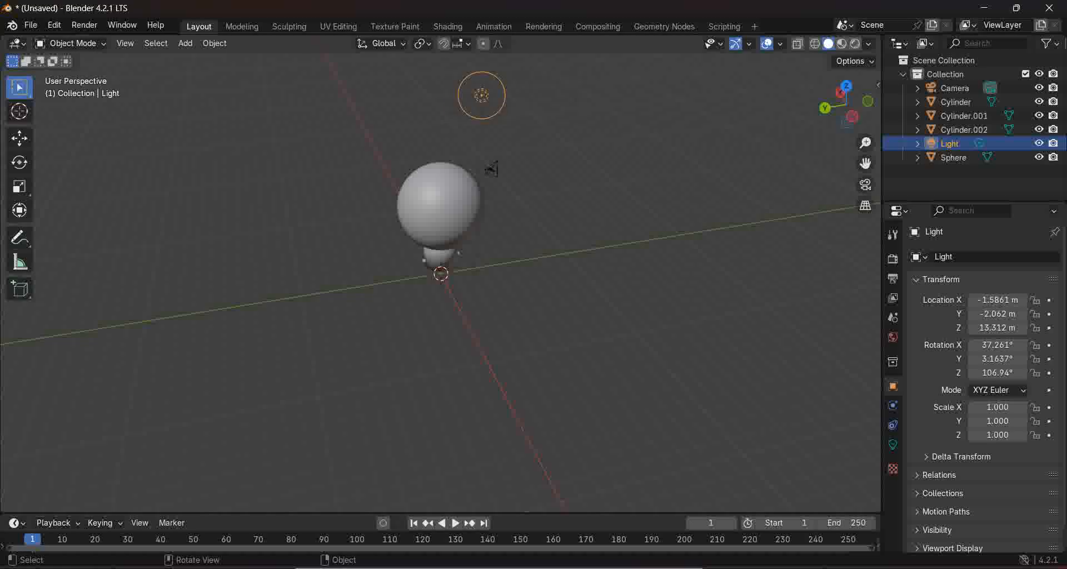
middle_drag(389, 289, 881, 249)
middle_drag(492, 213, 334, 209)
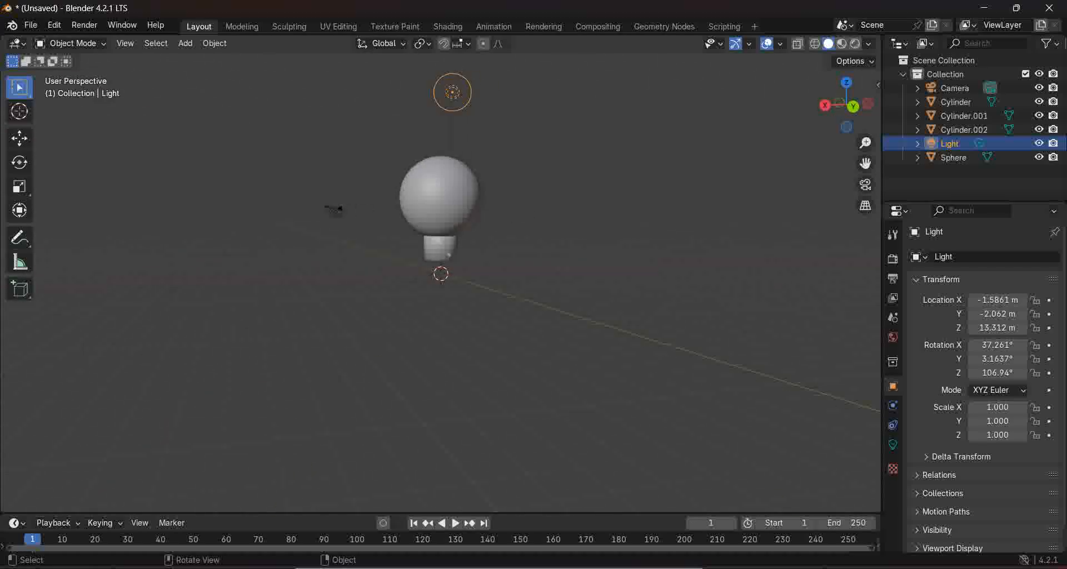